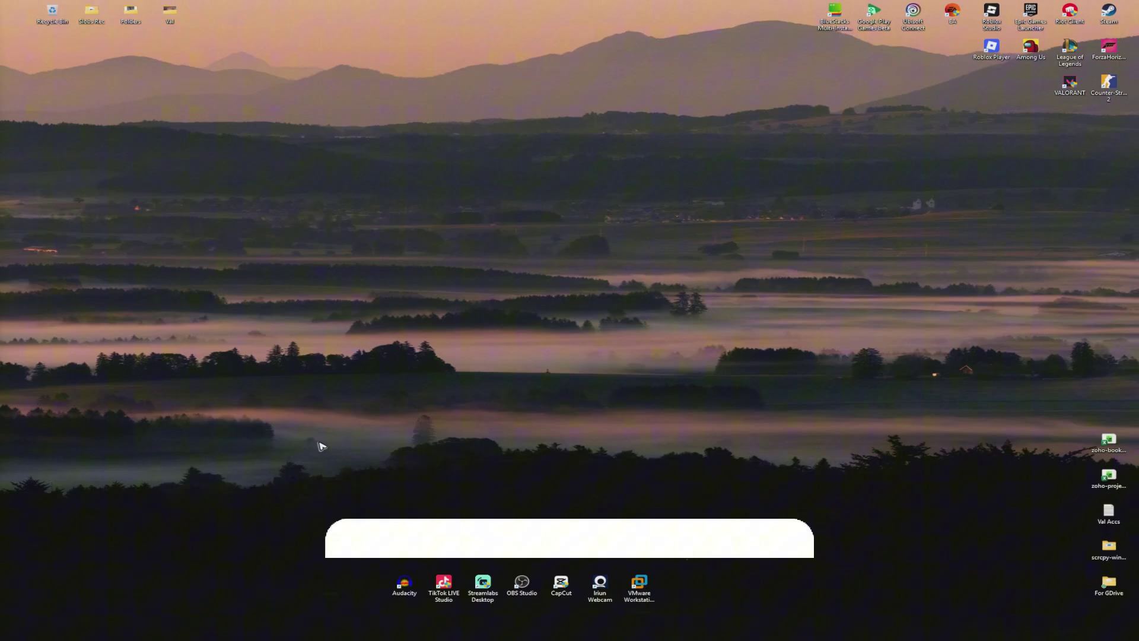
mouse_move(905, 638)
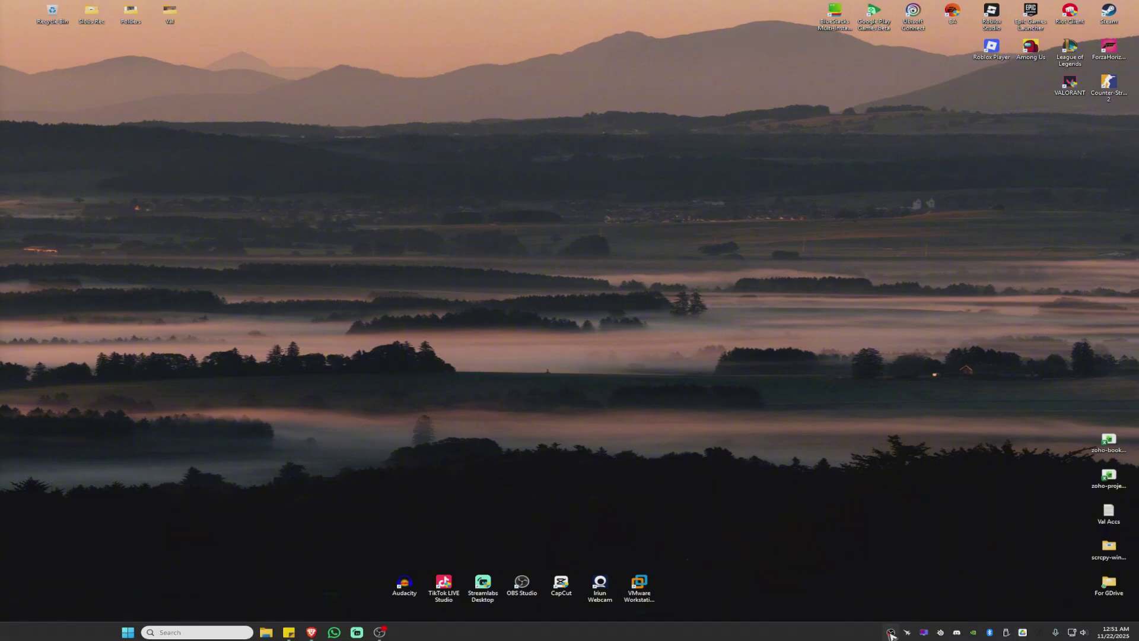
right_click(891, 633)
click(823, 587)
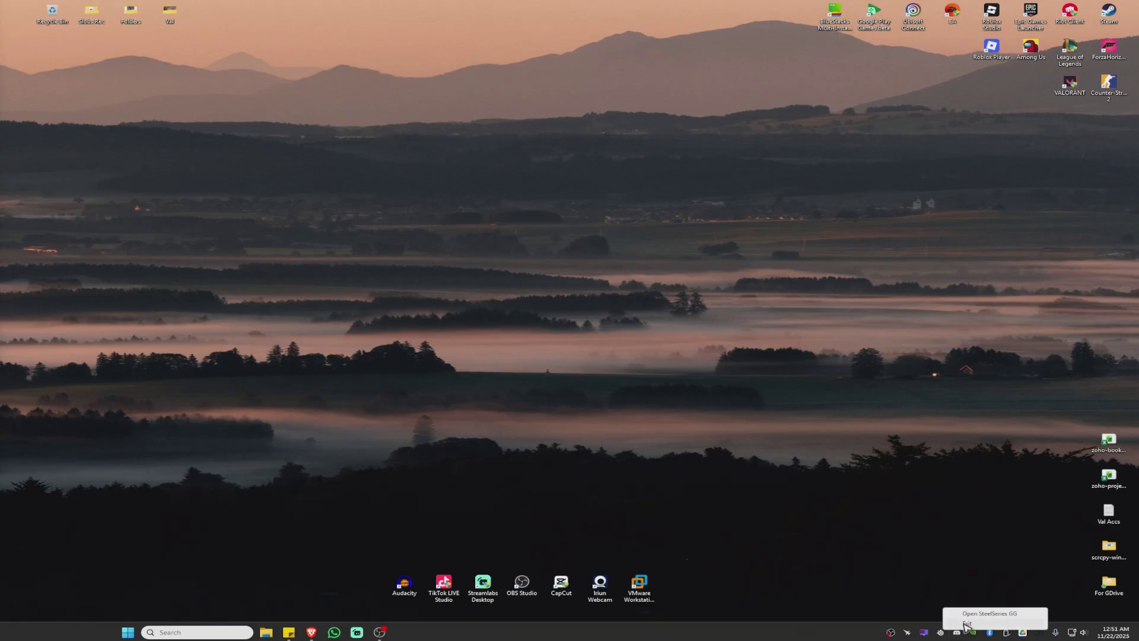
right_click(943, 632)
click(731, 474)
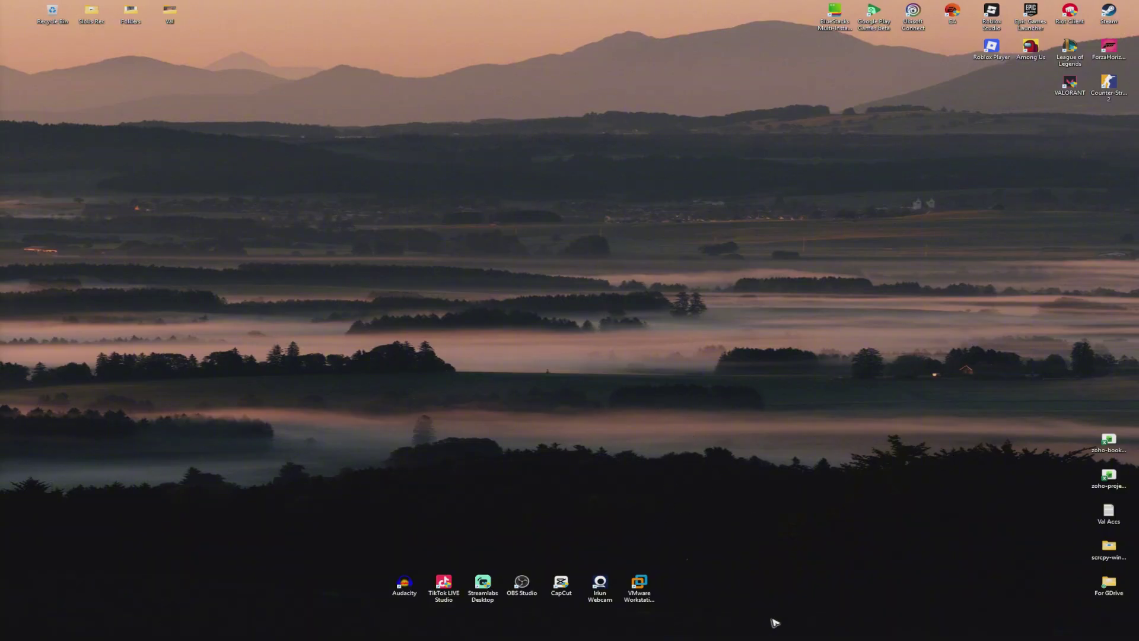
Open the NVIDIA App, move its window toward the middle of the desktop, and check the Drivers page for updates.
right_click(978, 633)
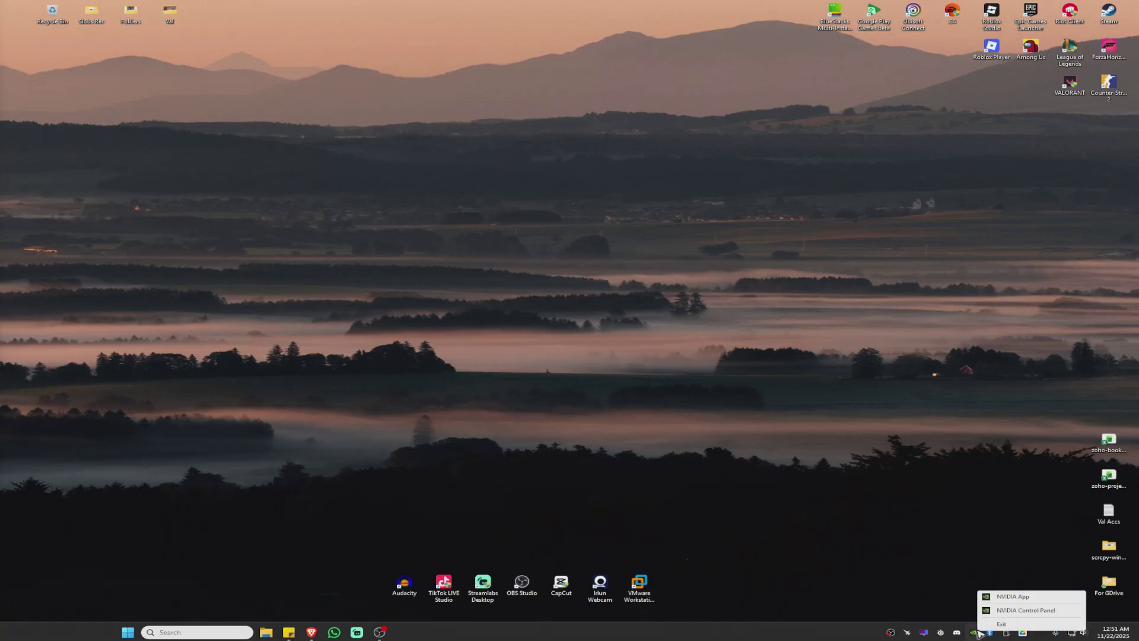
click(1023, 609)
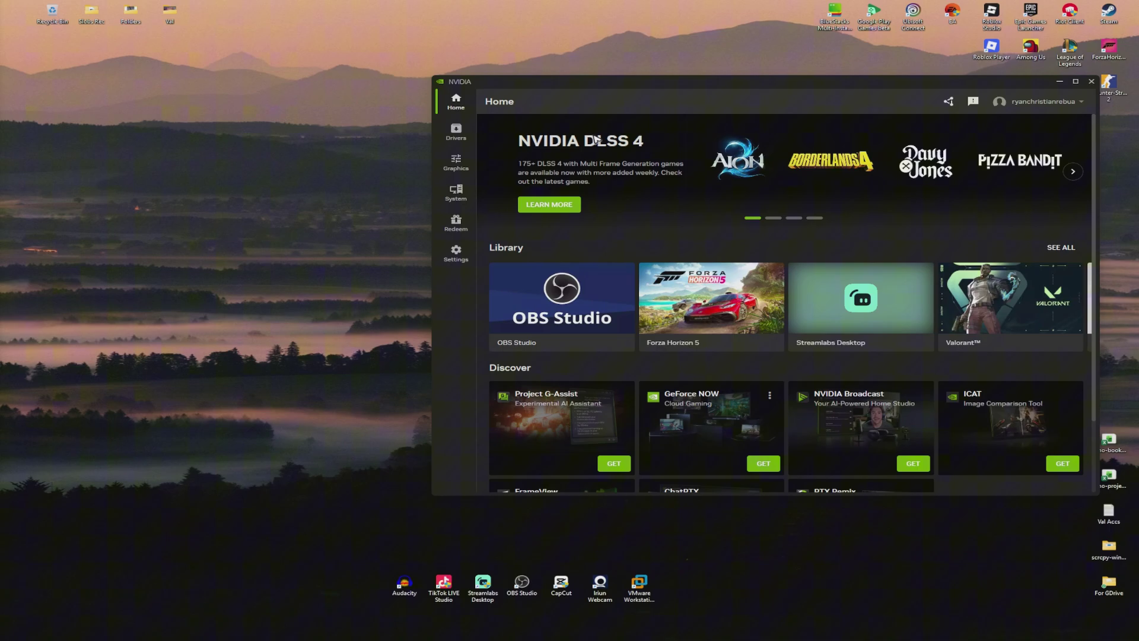
drag(615, 84, 443, 77)
mouse_move(571, 295)
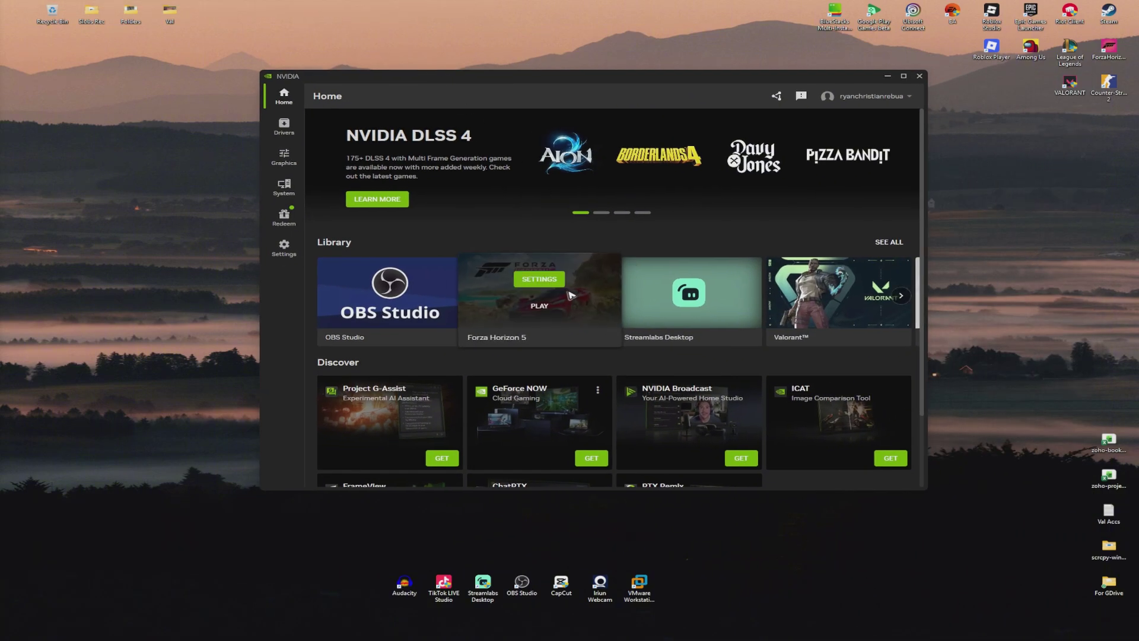
mouse_move(702, 417)
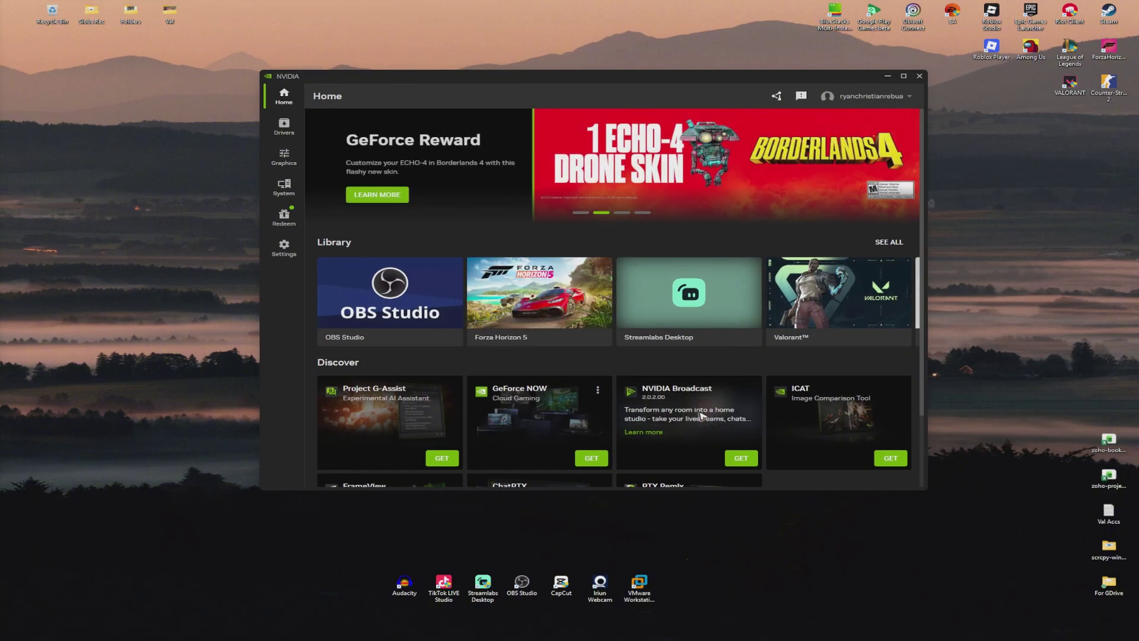
click(284, 126)
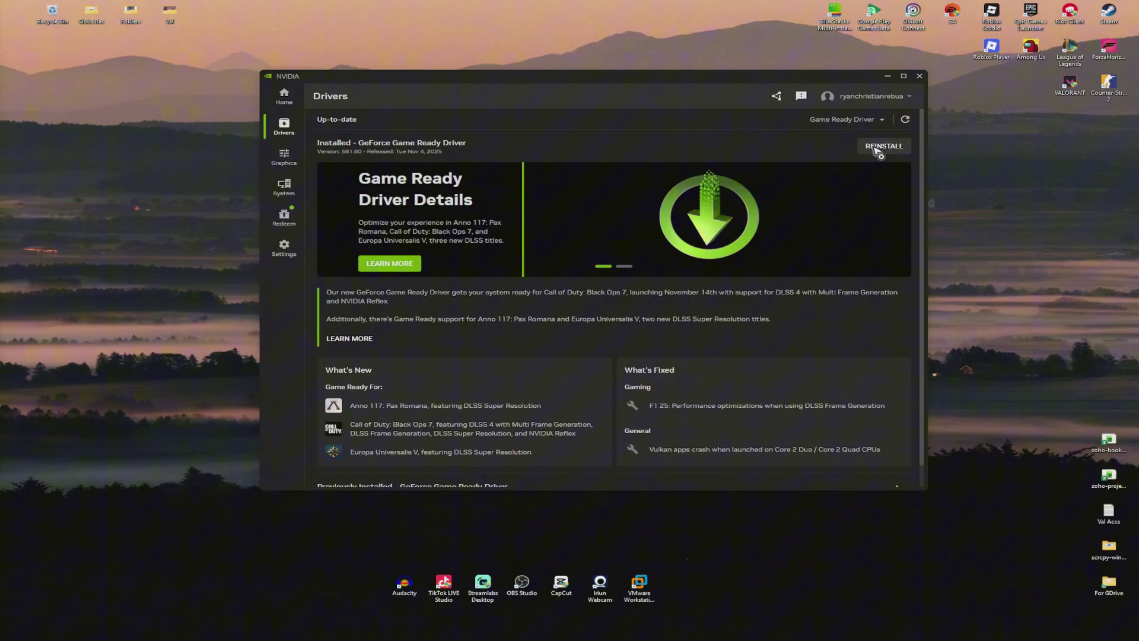
Turn off the NVIDIA overlay in the NVIDIA App's feature settings and close the app.
click(286, 250)
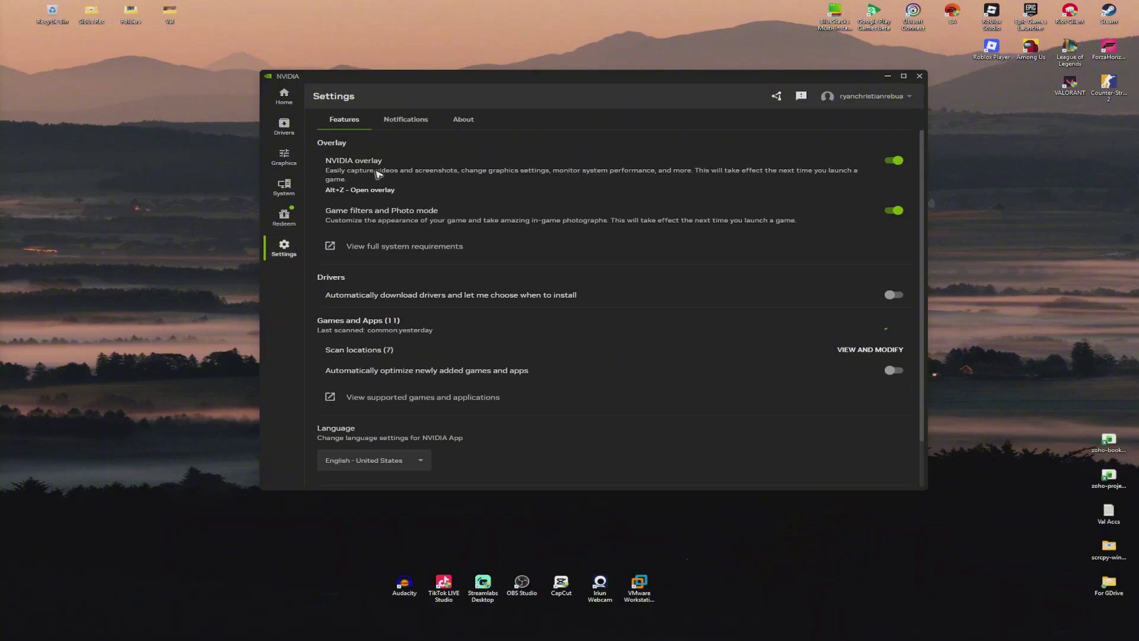
click(894, 160)
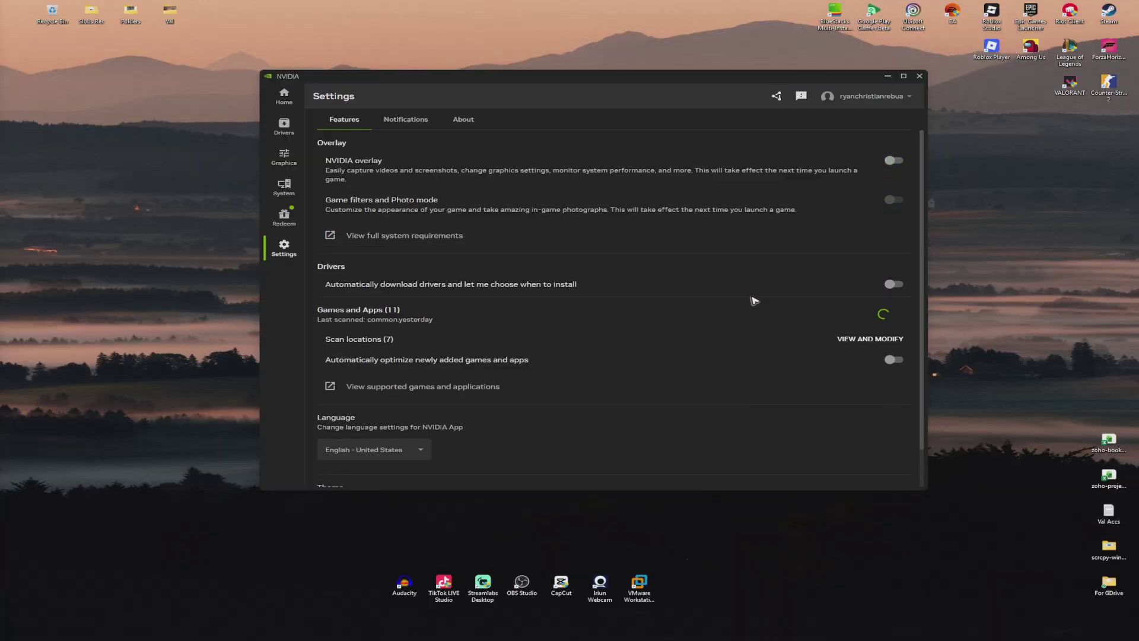
click(920, 76)
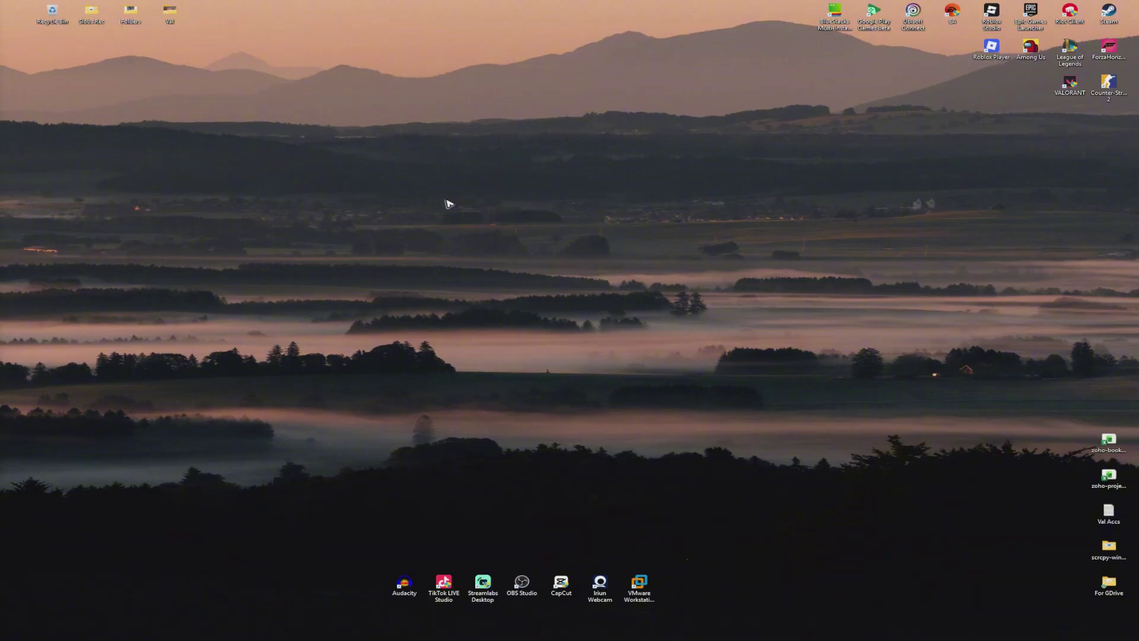
Switch to Discord, search its settings for "overla", review the Game Overlay options, and close Discord.
mouse_move(953, 638)
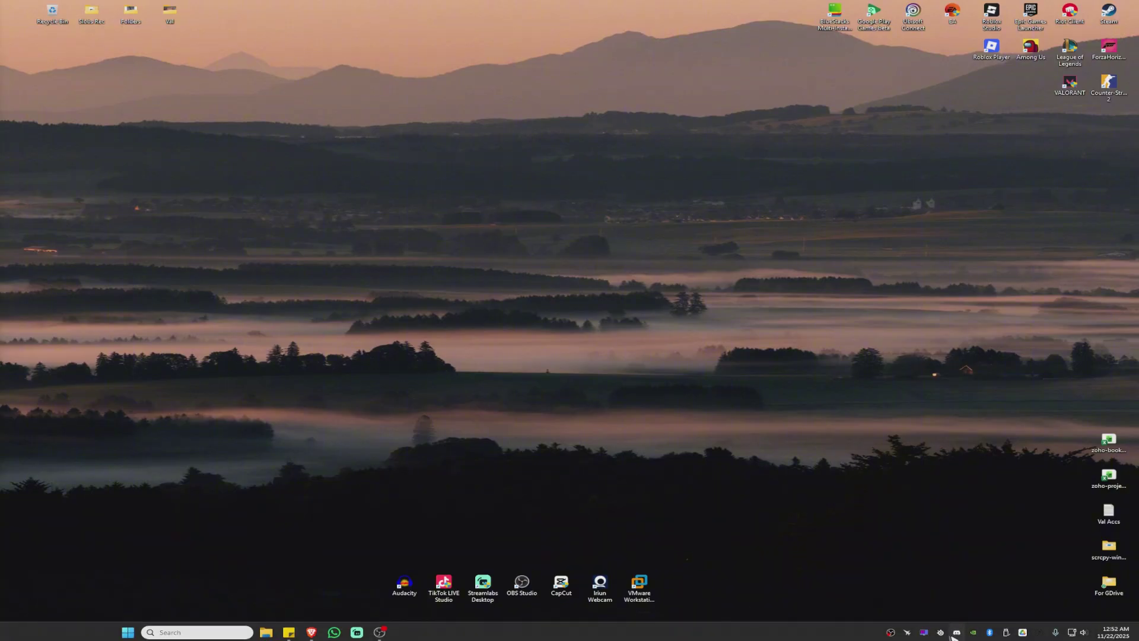
click(955, 633)
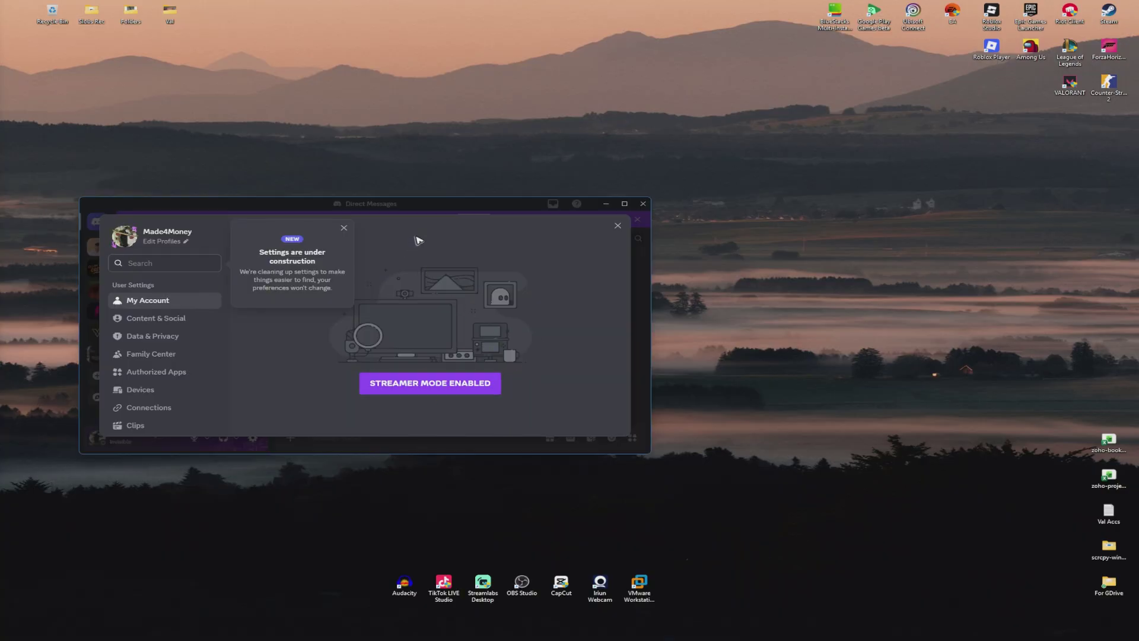
click(344, 228)
click(177, 262)
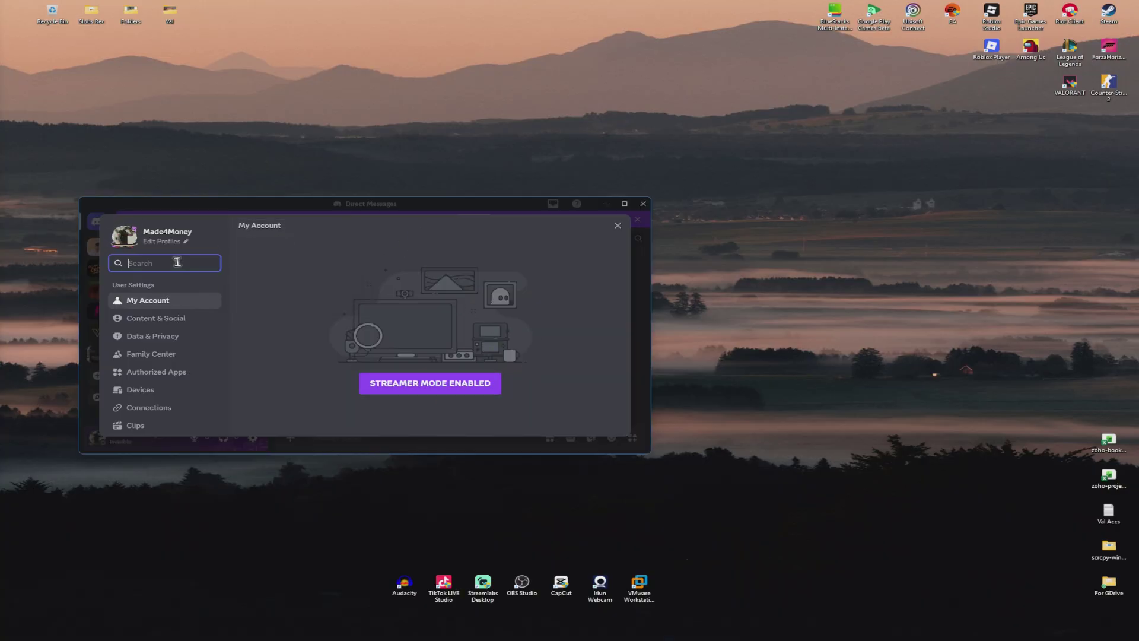
text(overla)
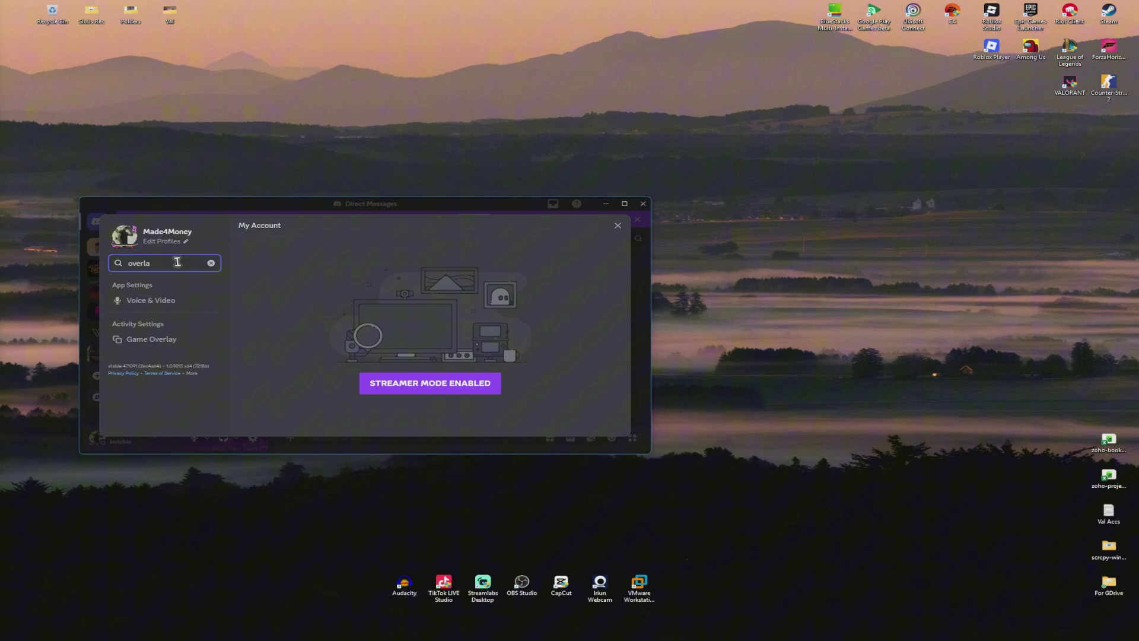
click(169, 341)
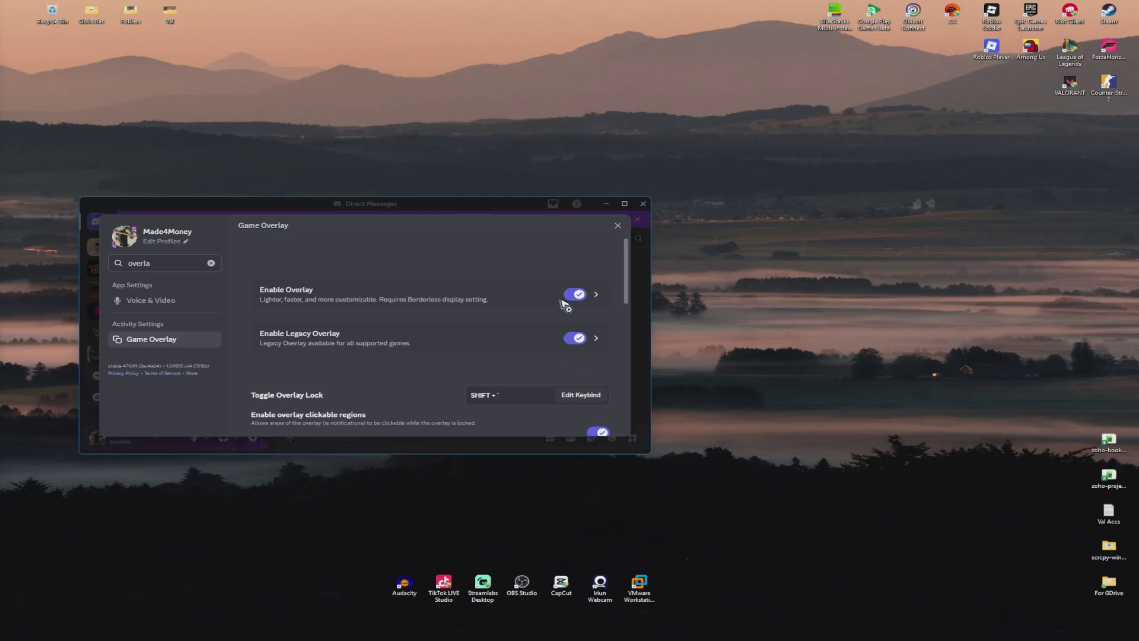
click(644, 203)
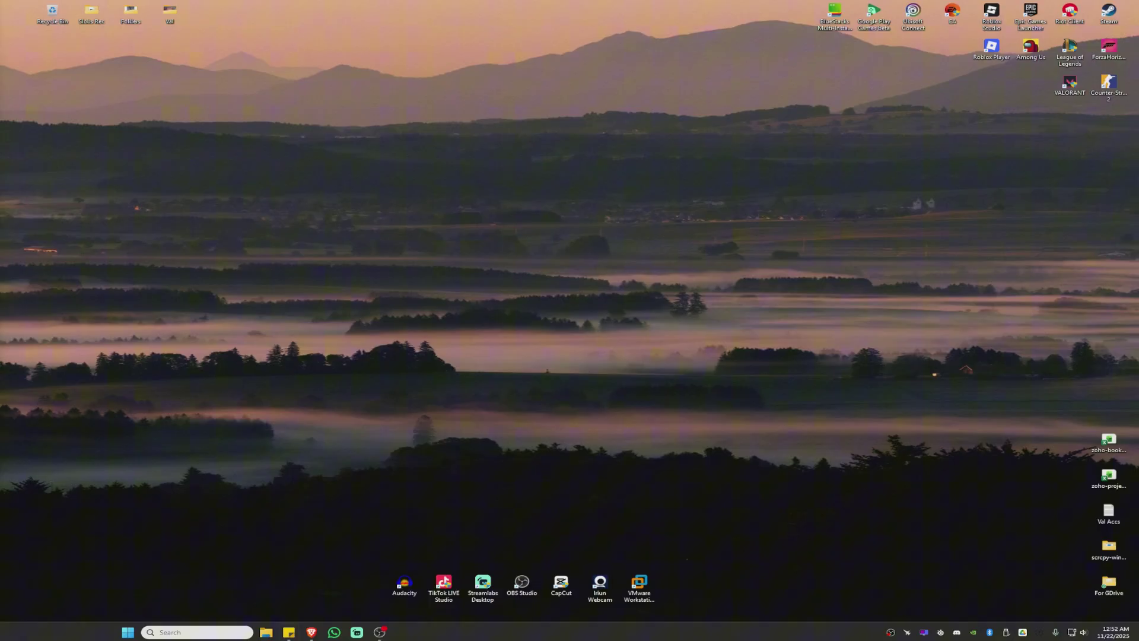
Search Windows for "game mode" and open the Game Mode settings.
click(196, 632)
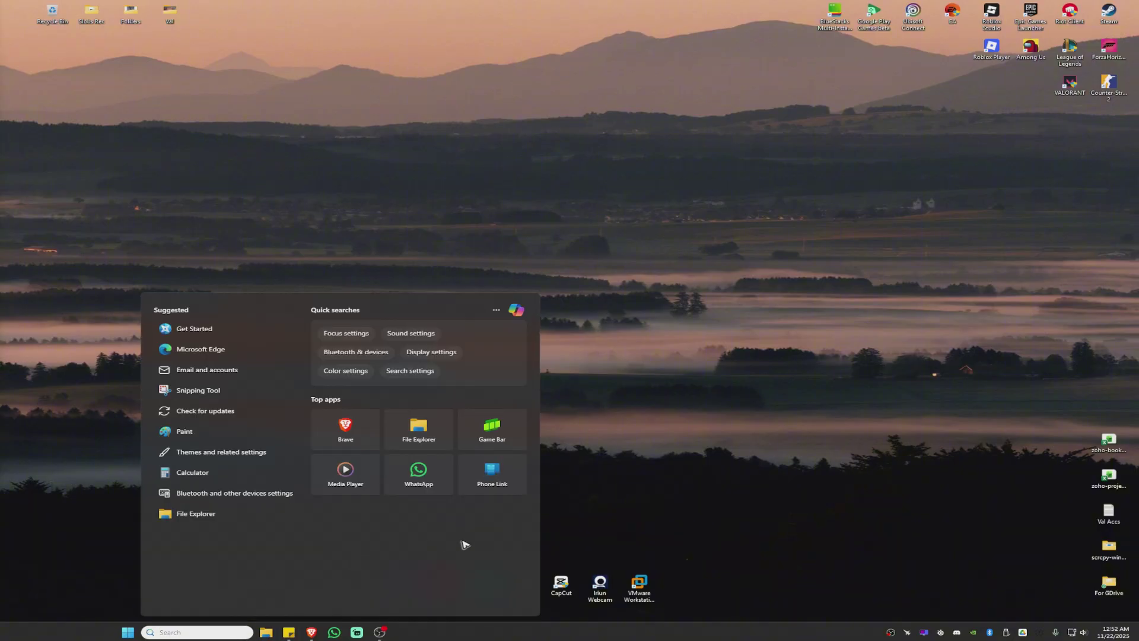
text(game mode)
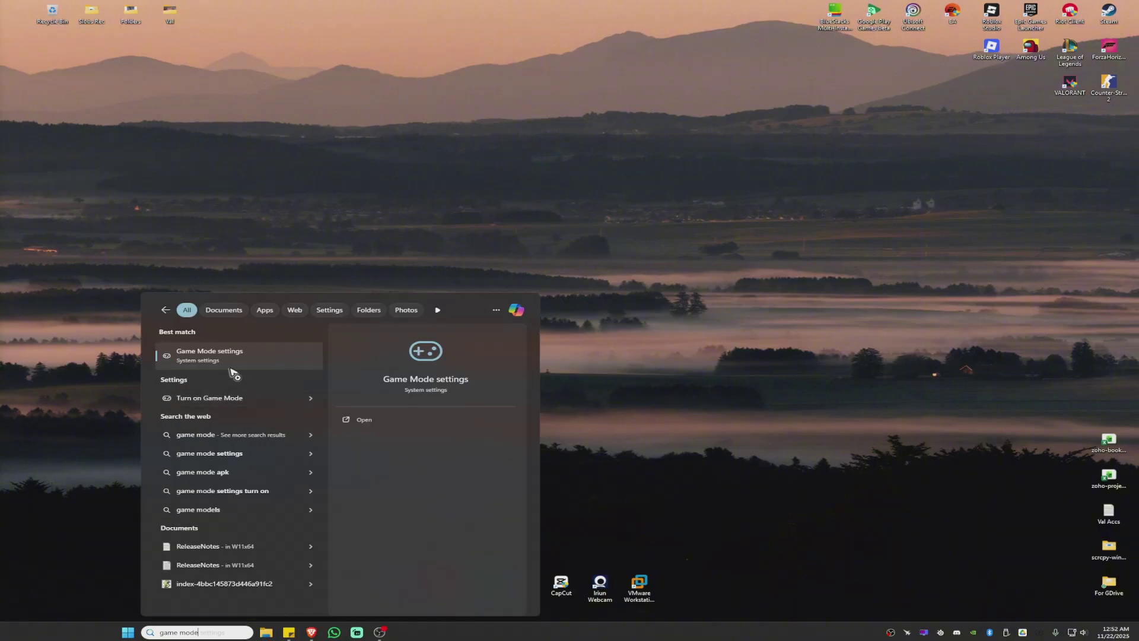
click(231, 368)
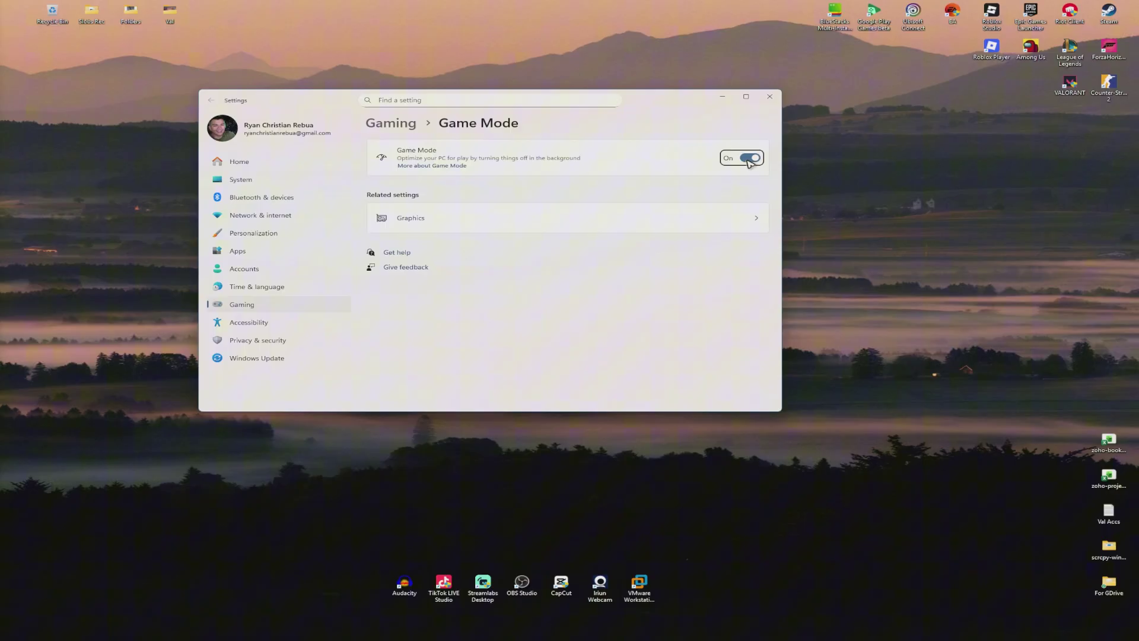
In the related Graphics settings, set VALORANT's GPU preference to Specific GPU 1: NVIDIA GeForce RTX 2060 SUPER and close Settings.
click(446, 228)
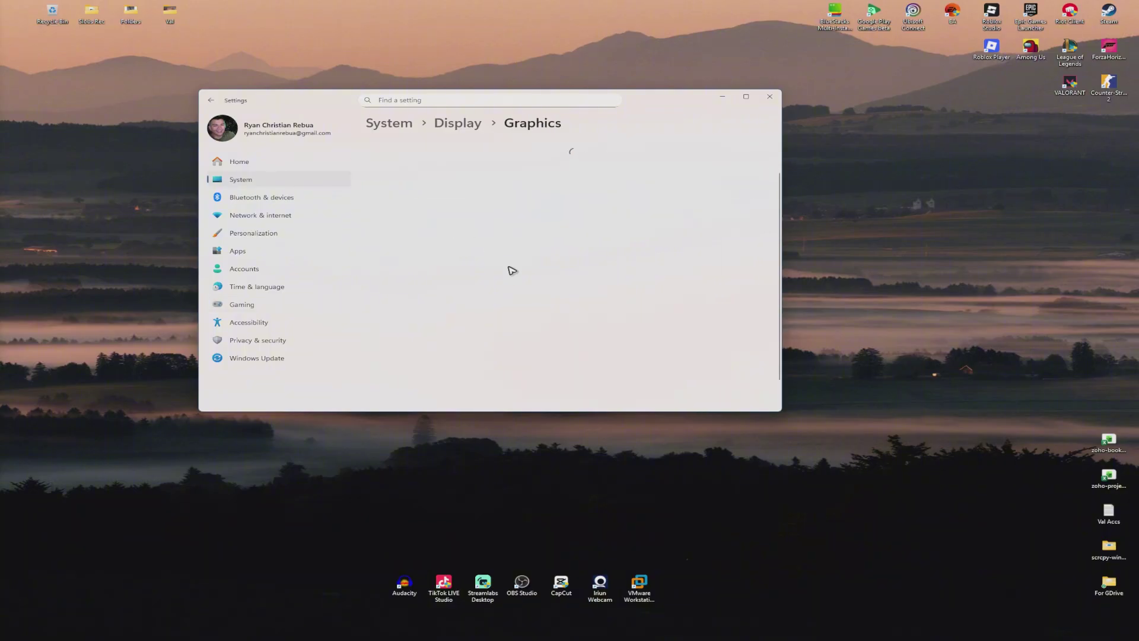
scroll(575, 338, down, 5)
scroll(576, 338, up, 2)
scroll(575, 338, down, 6)
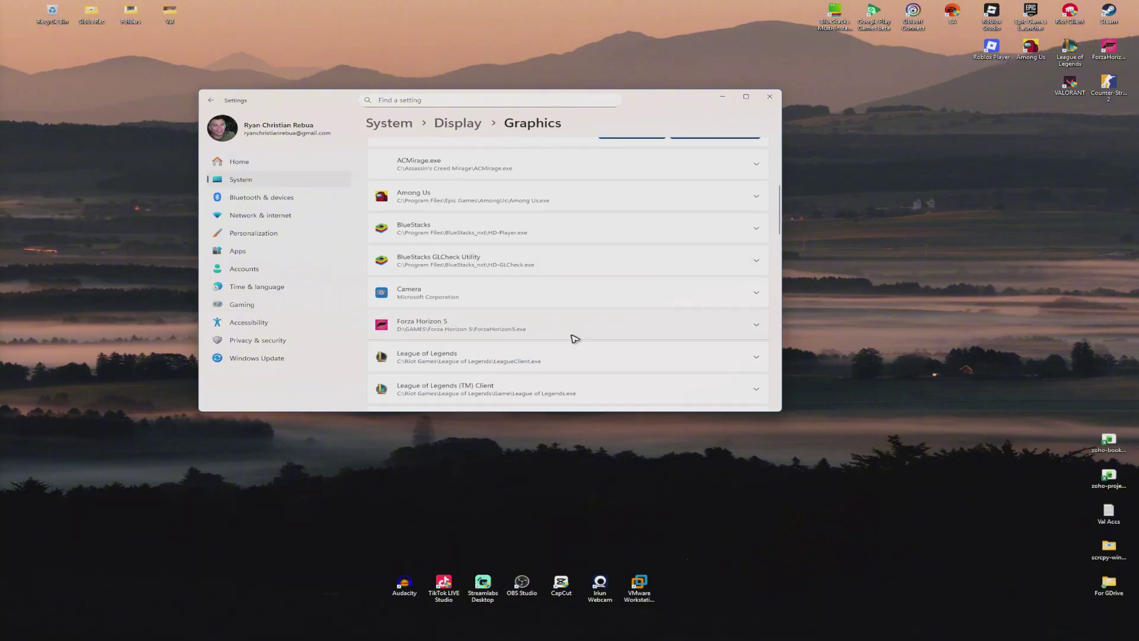
scroll(573, 332, down, 5)
click(543, 294)
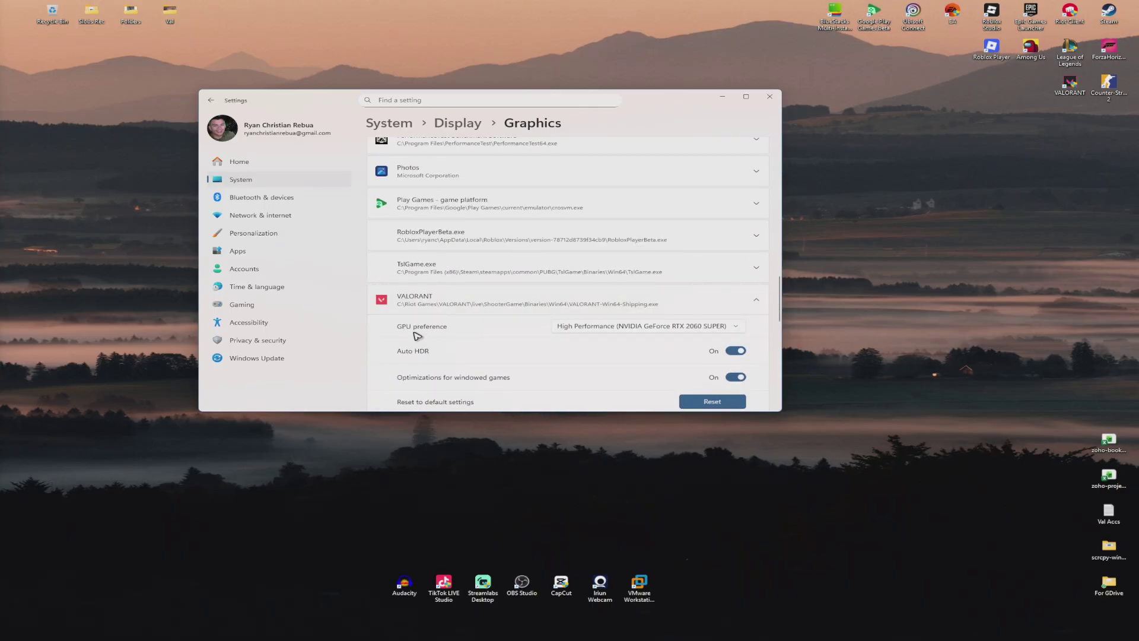
click(676, 327)
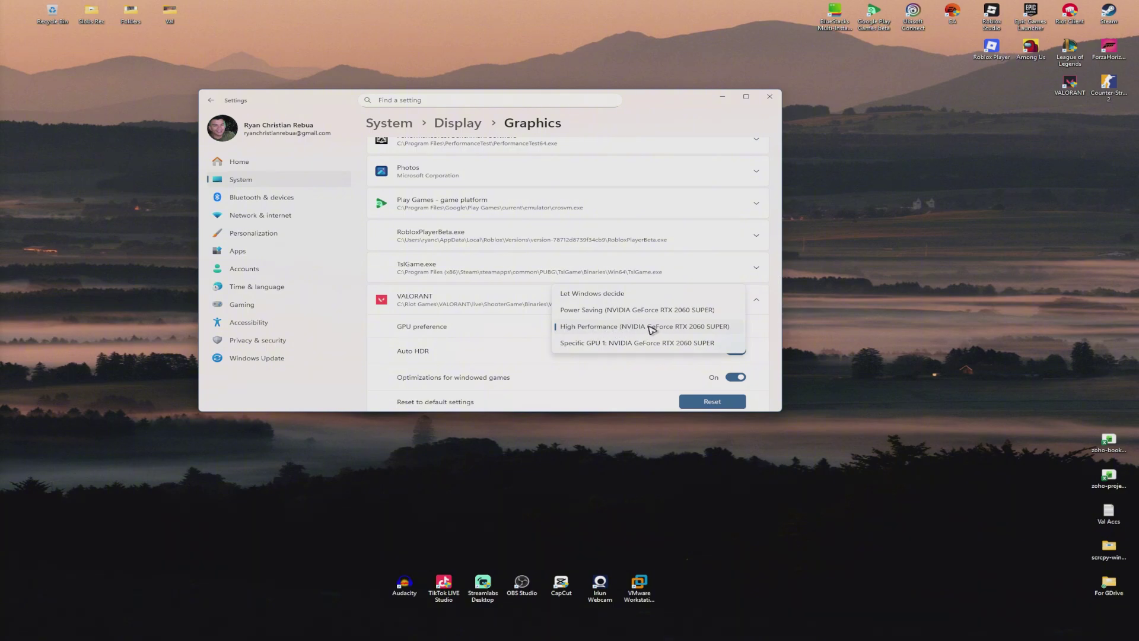
click(650, 343)
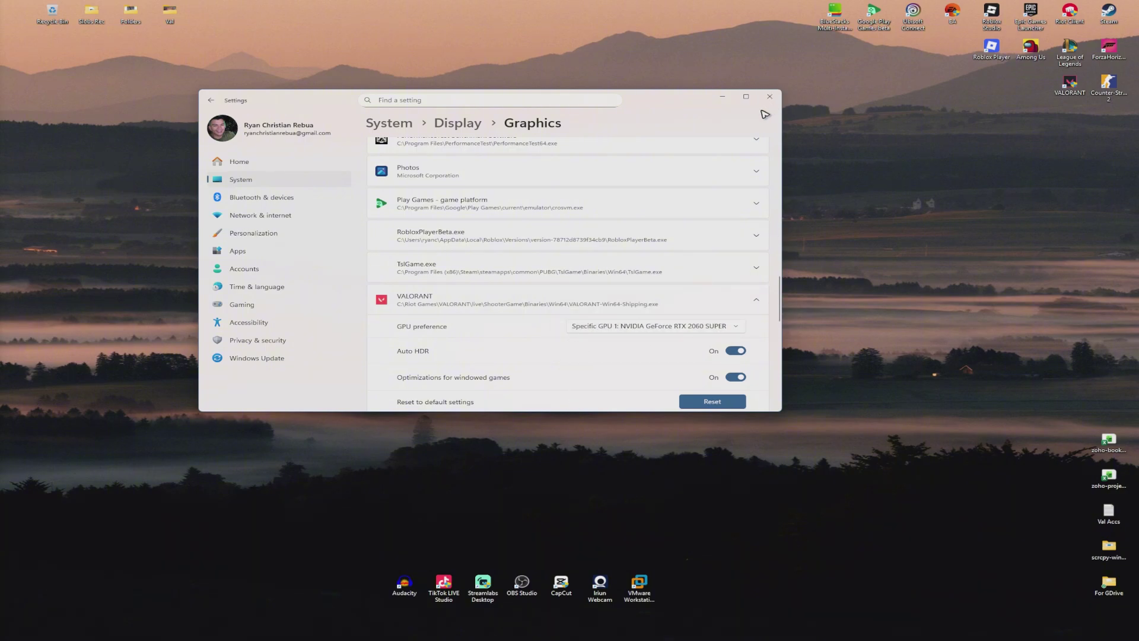
click(770, 96)
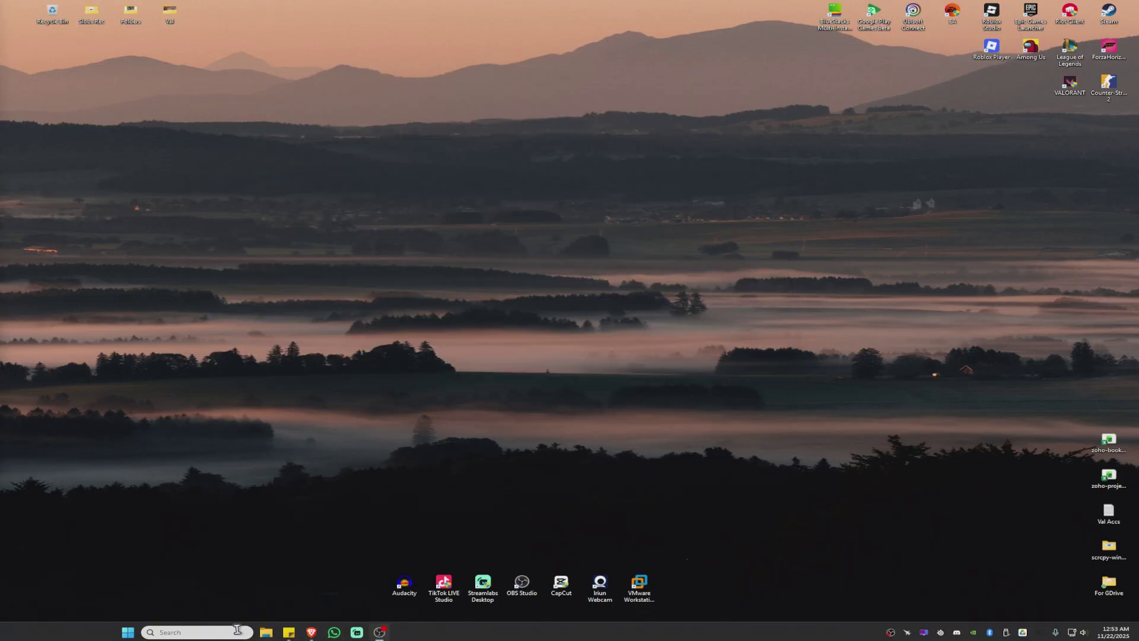
Search Windows for "power plan", open Power Options, and show the additional power plans.
click(237, 631)
text(power plan)
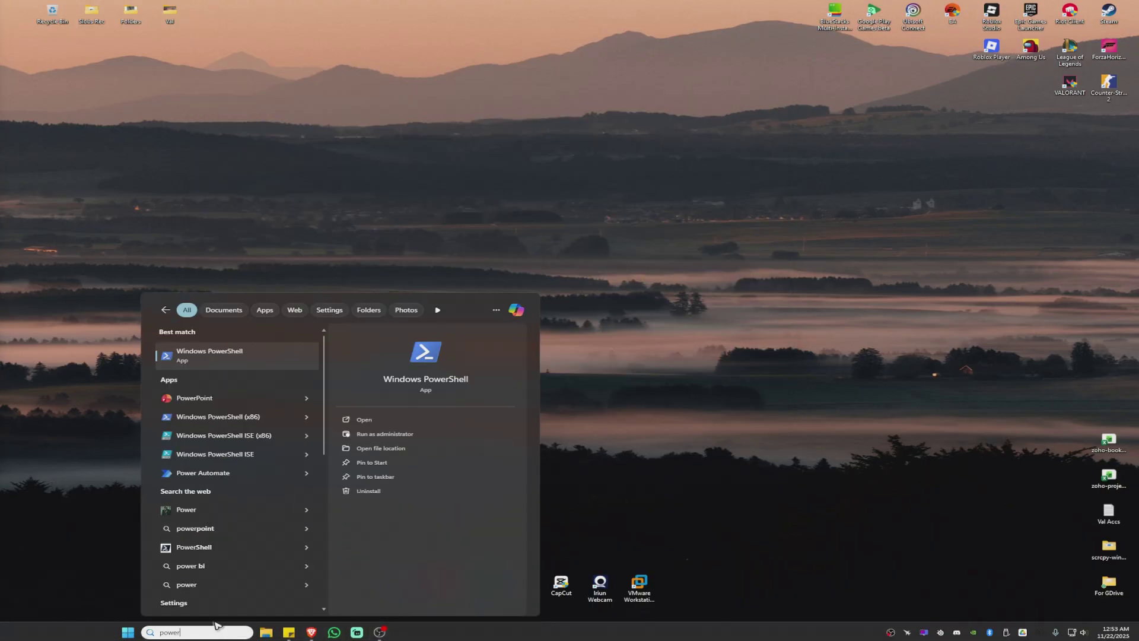
click(224, 399)
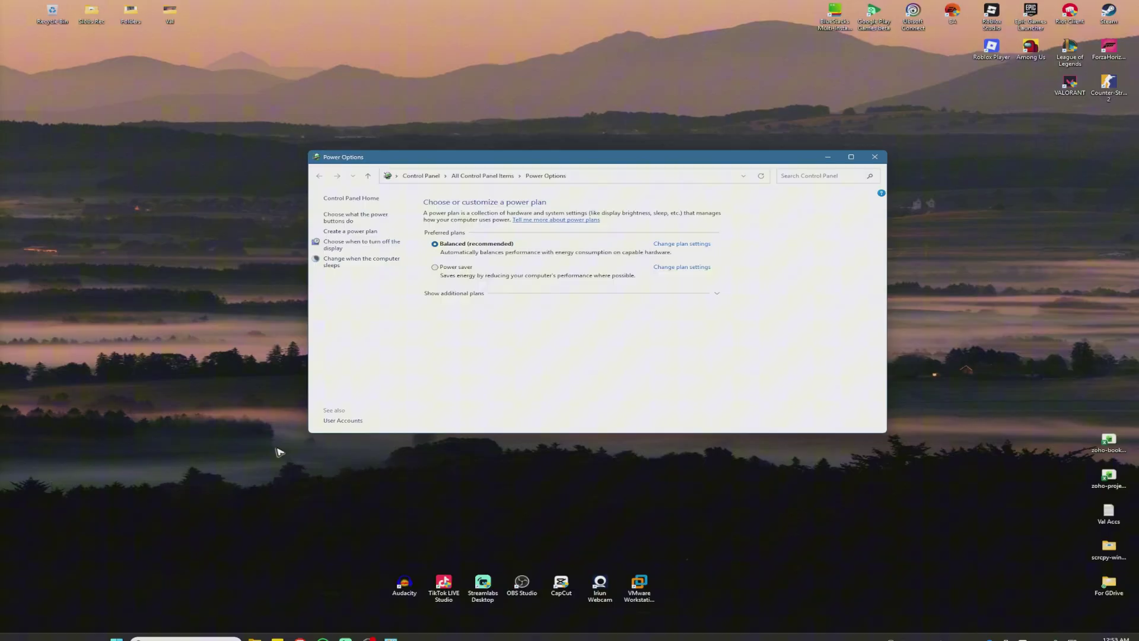
click(717, 294)
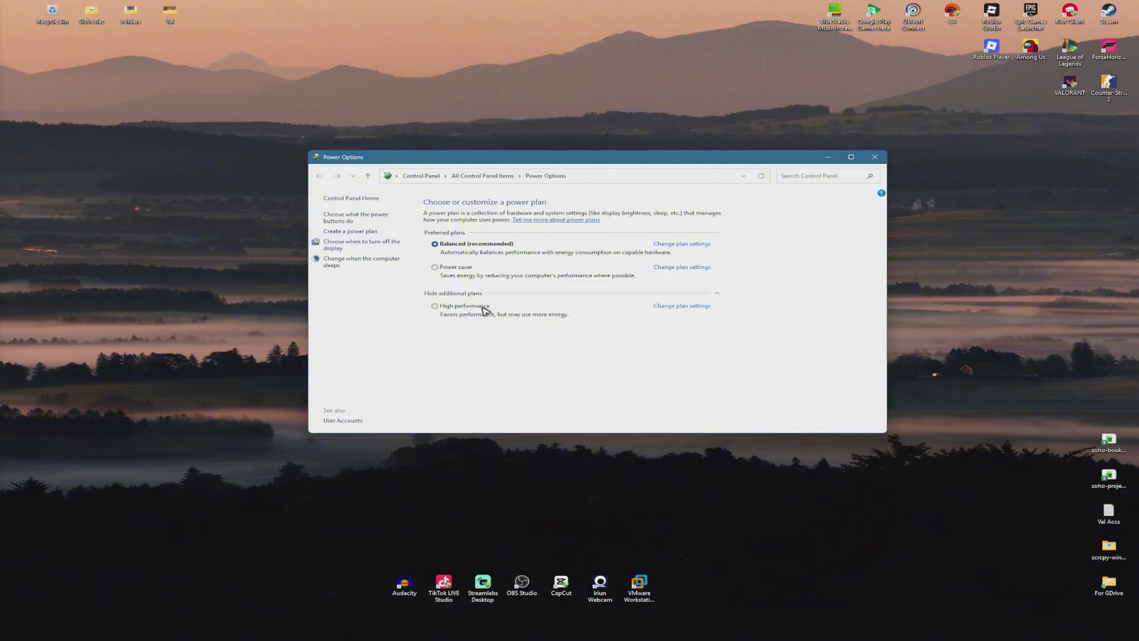
Examine the Balanced plan's advanced processor power management, including the minimum processor state, and return to the desktop.
click(676, 245)
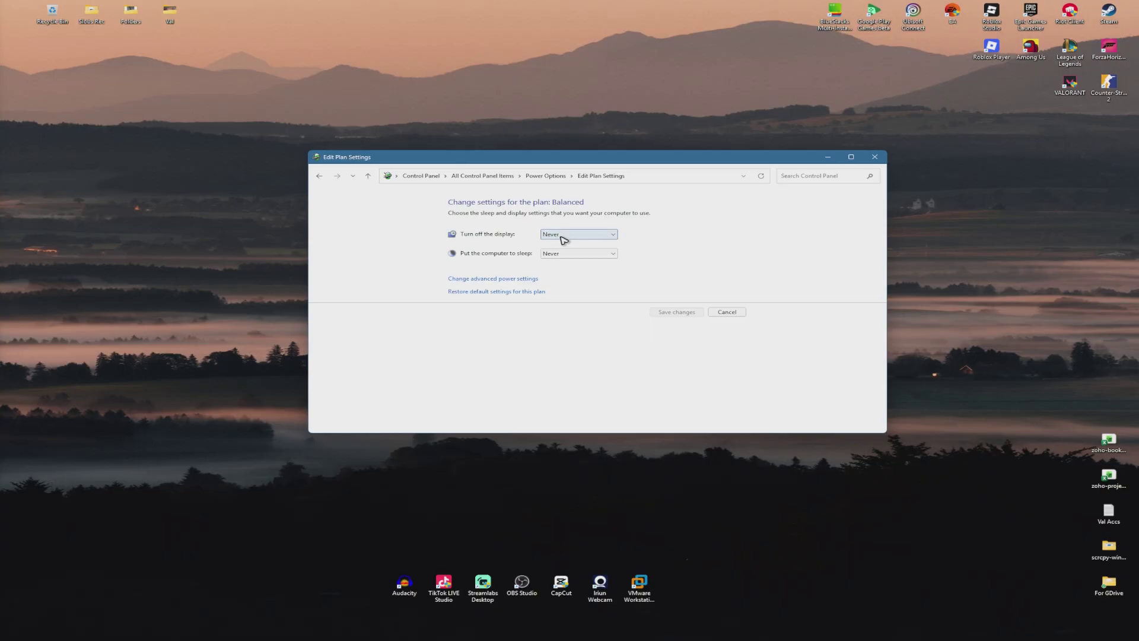
click(493, 279)
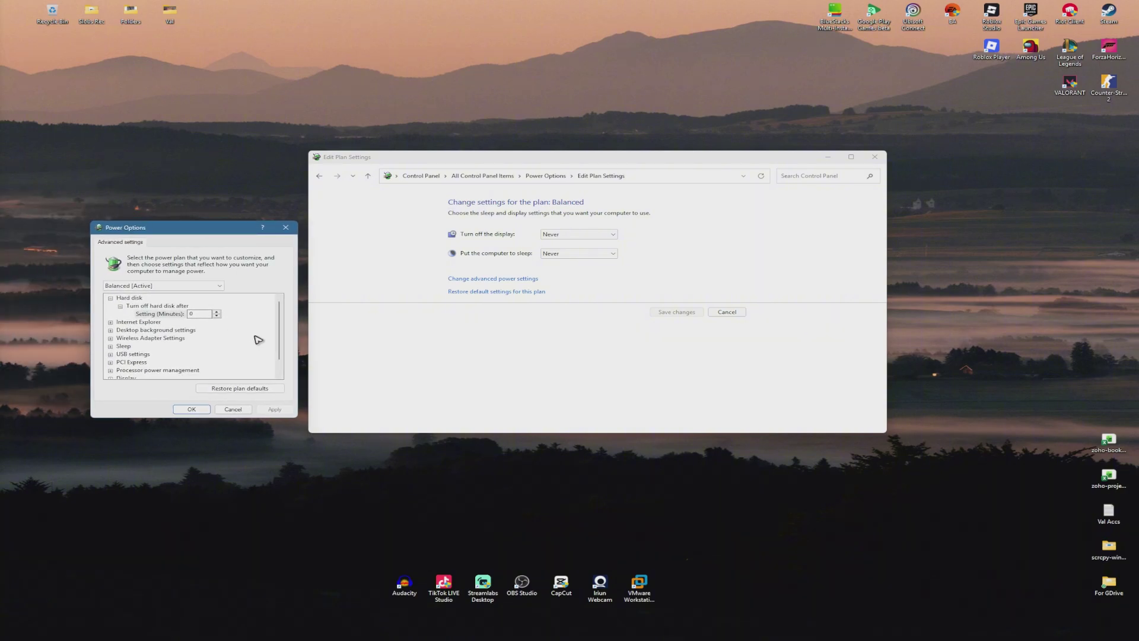
scroll(279, 335, down, 1)
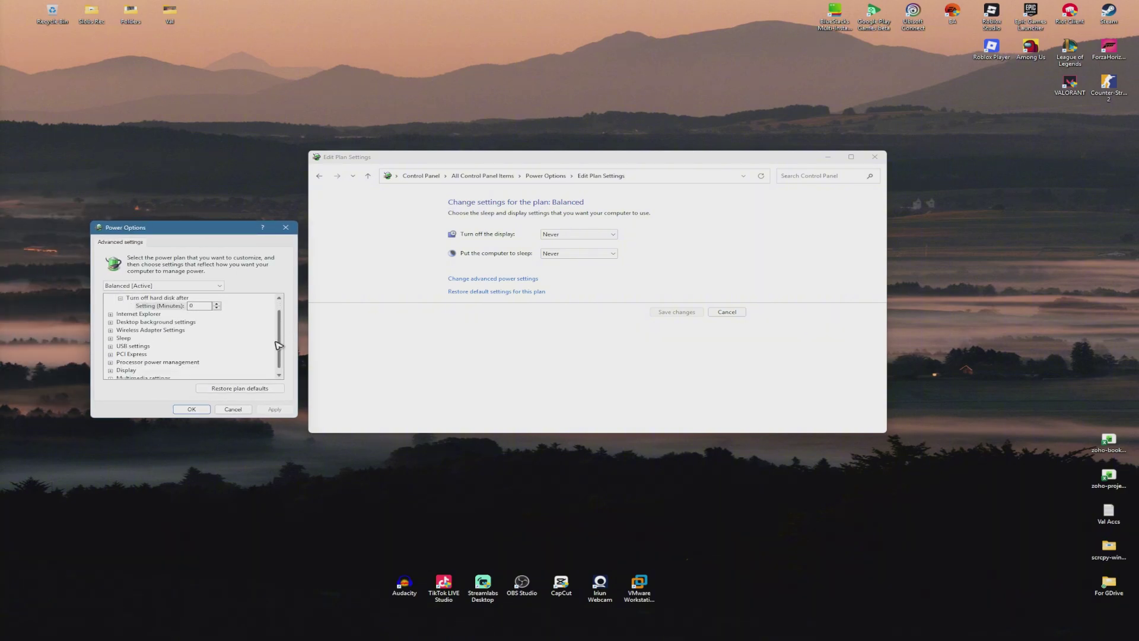
click(111, 354)
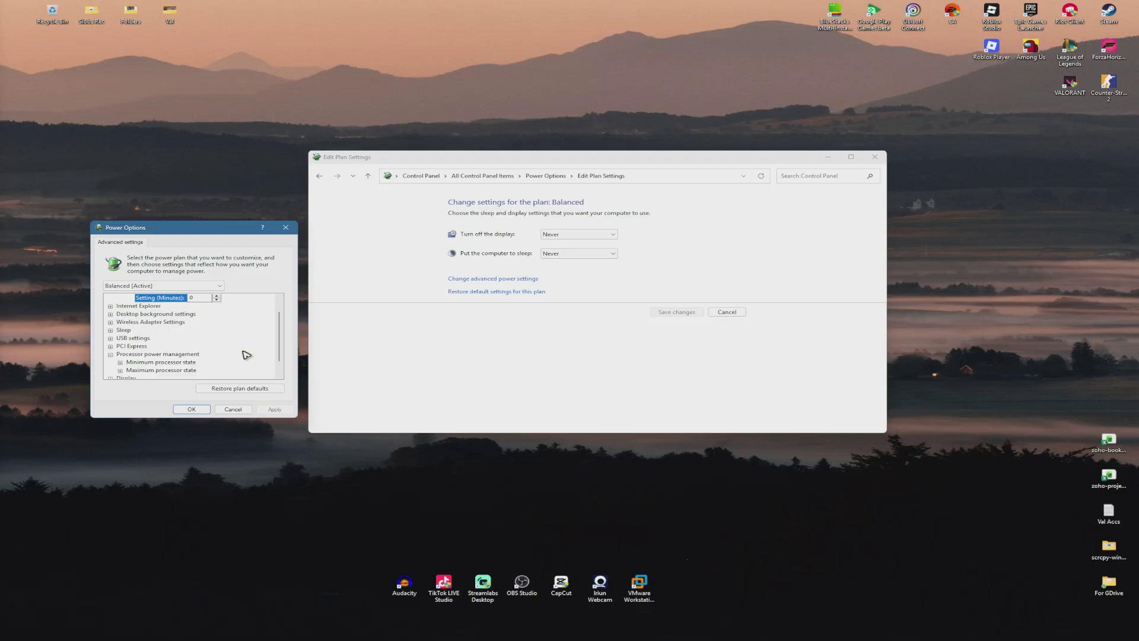
click(120, 362)
key(super+d)
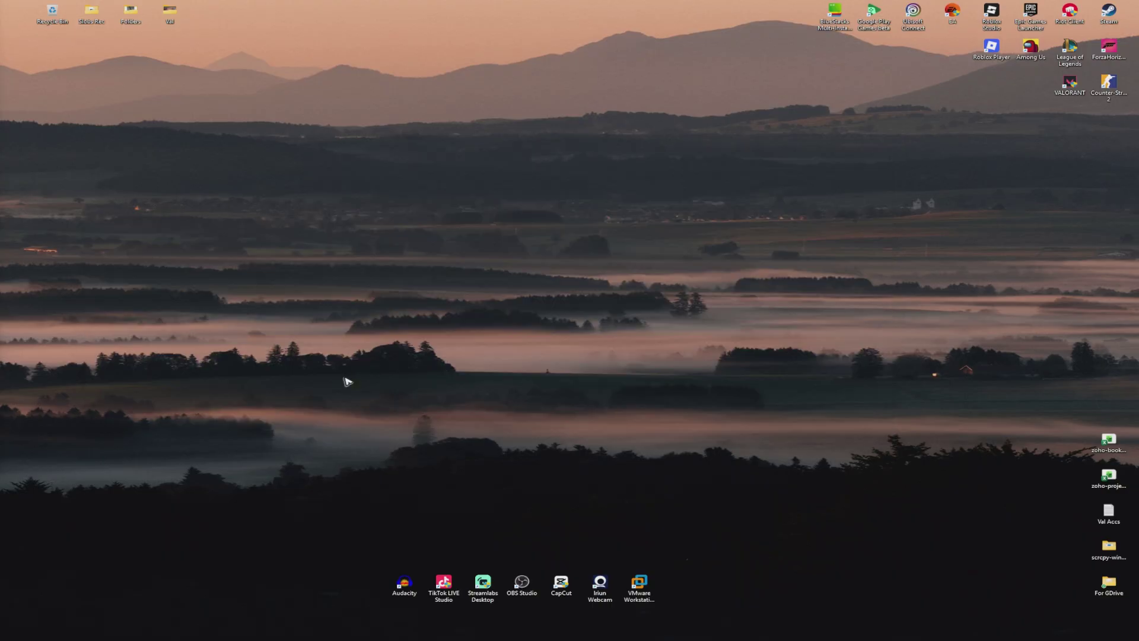
Search Windows for "appearance", open the appearance and performance options, select Adjust for best performance, and close the dialog without applying.
click(220, 633)
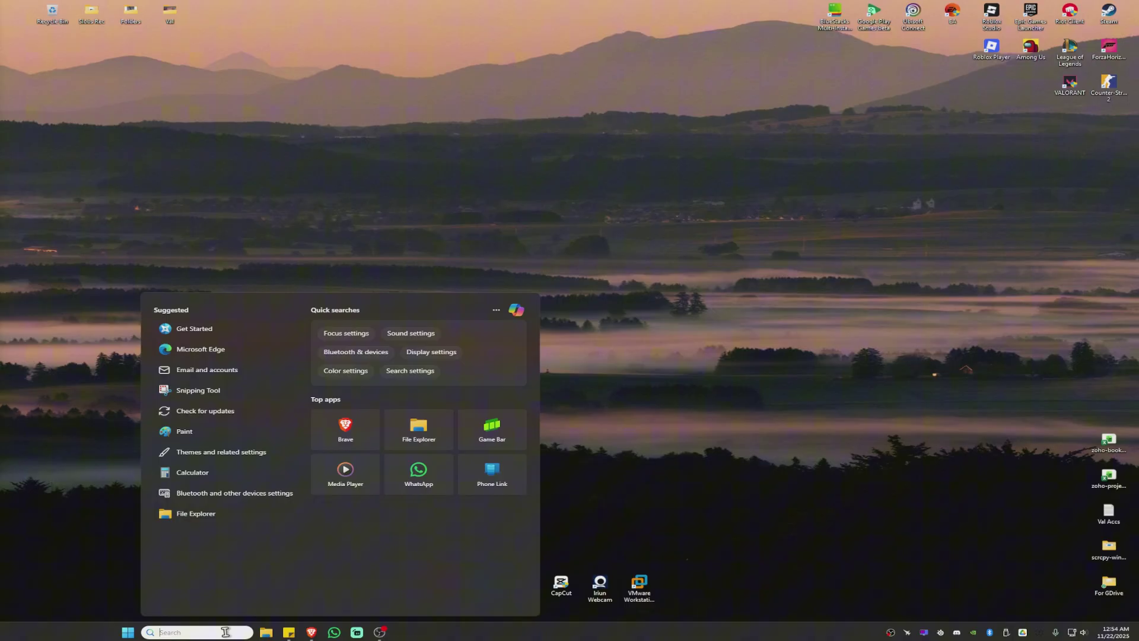
text(appearance)
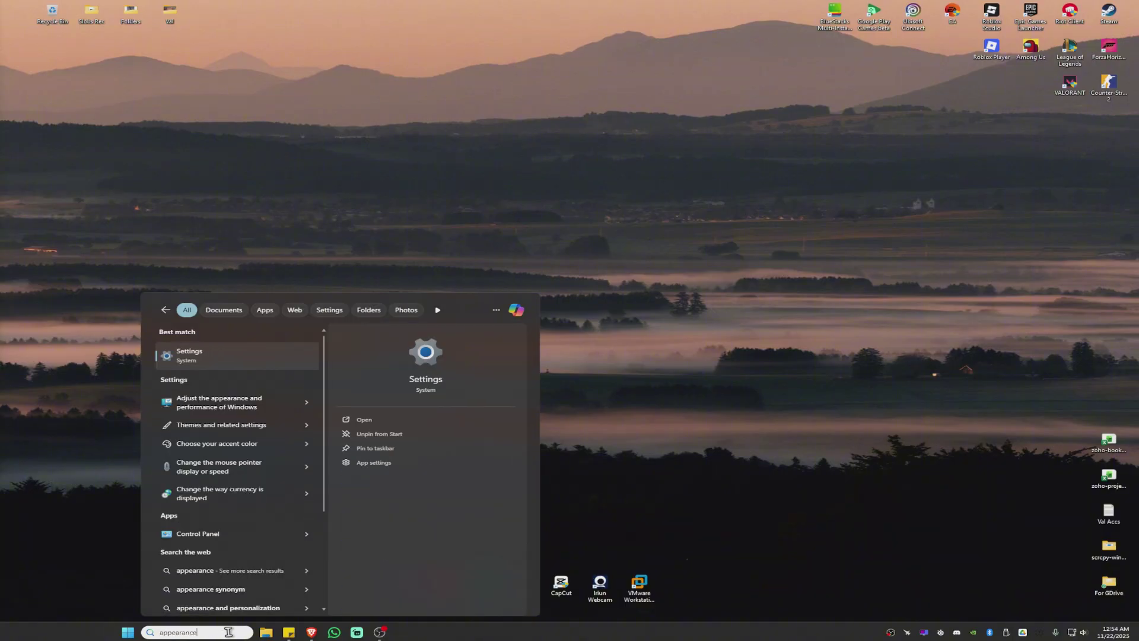
click(246, 408)
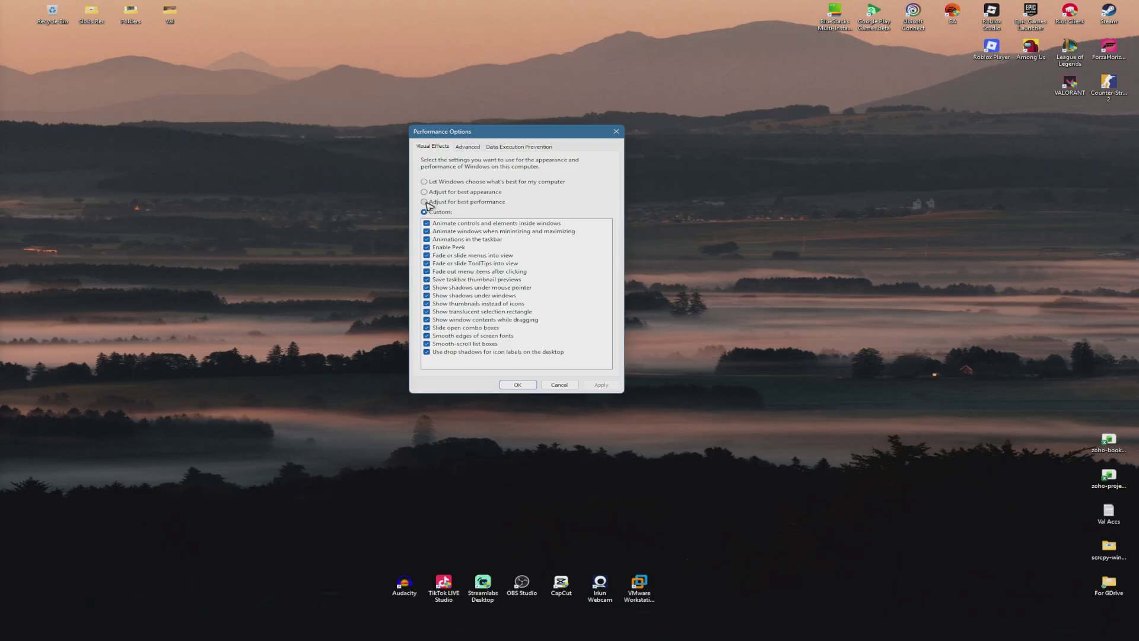
click(425, 203)
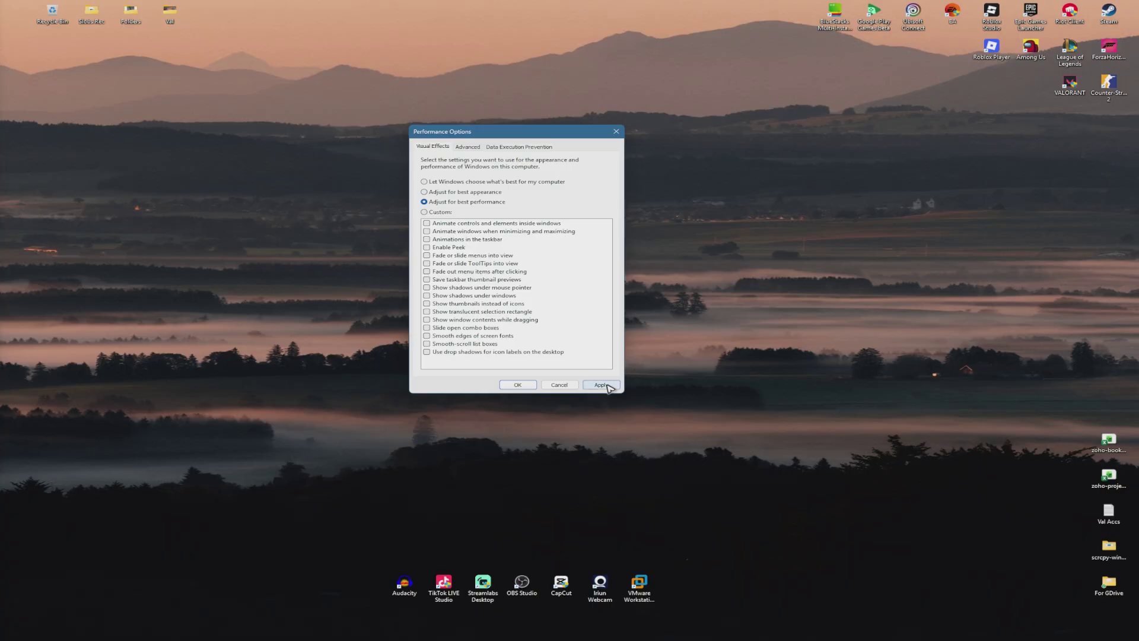
click(616, 131)
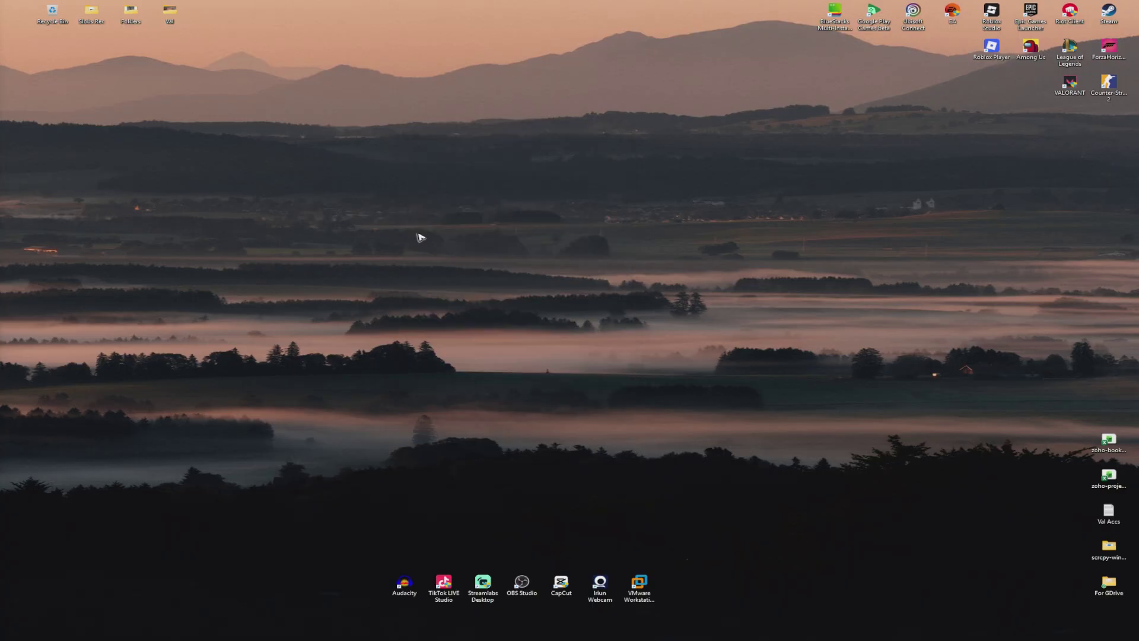
key(super)
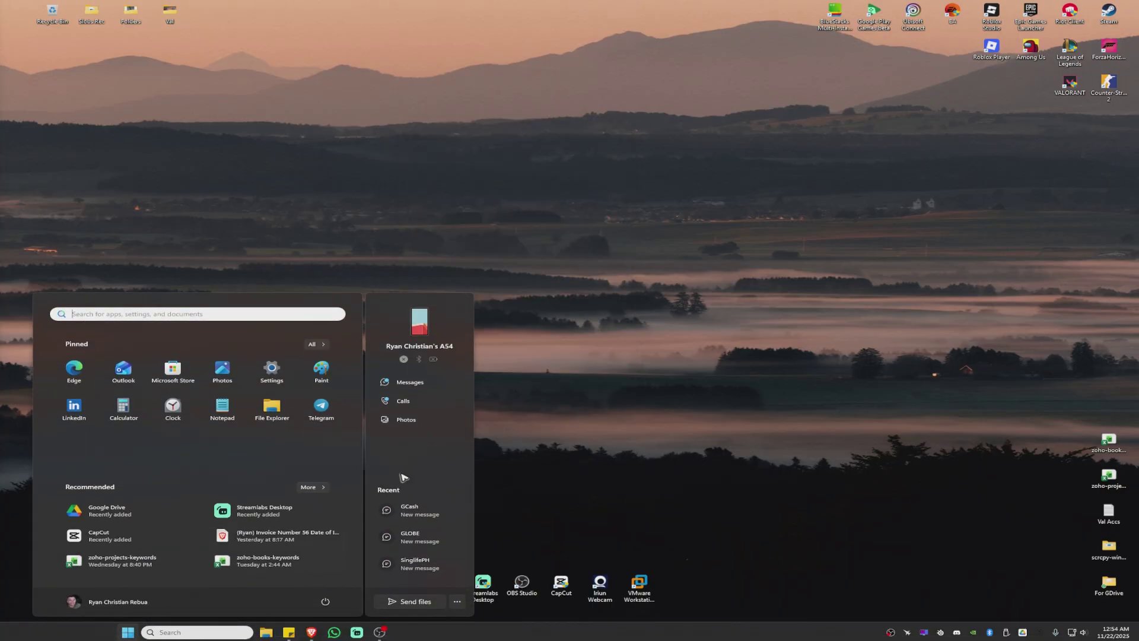
click(623, 320)
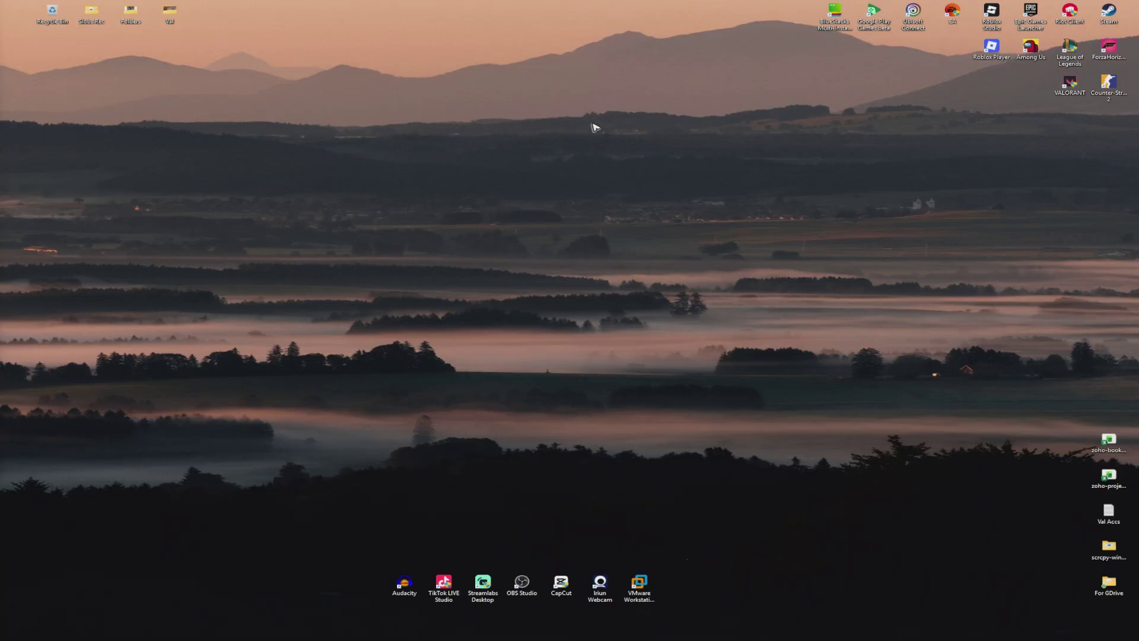
Switch to VALORANT, open its general Video settings, and check the Display Mode and NVIDIA Reflex Low Latency options.
key(alt+Tab)
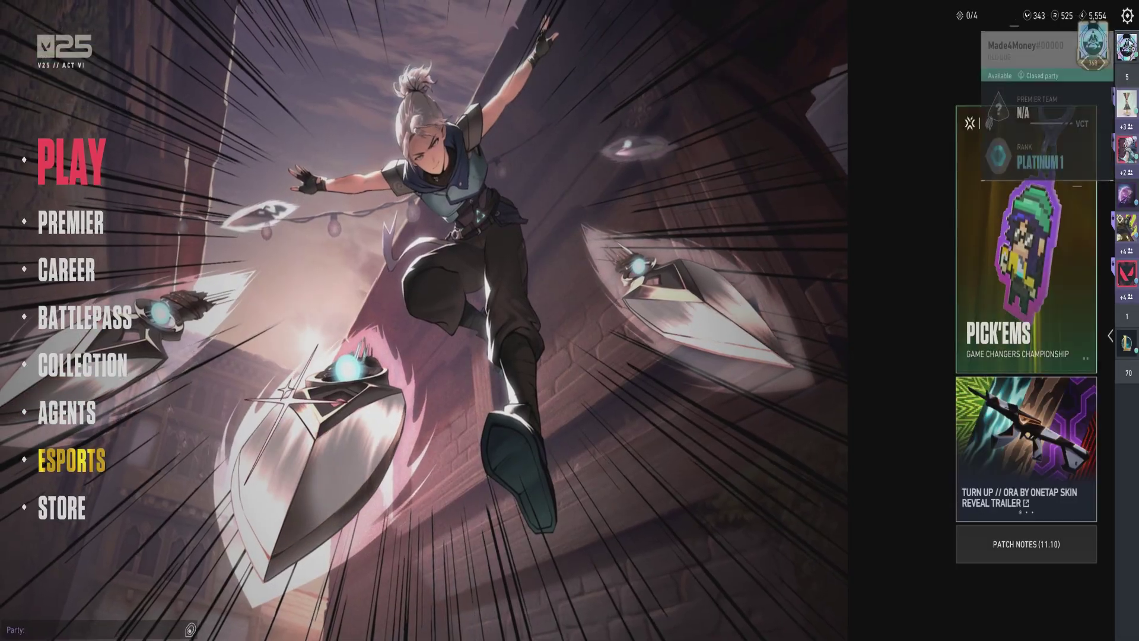
key(Escape)
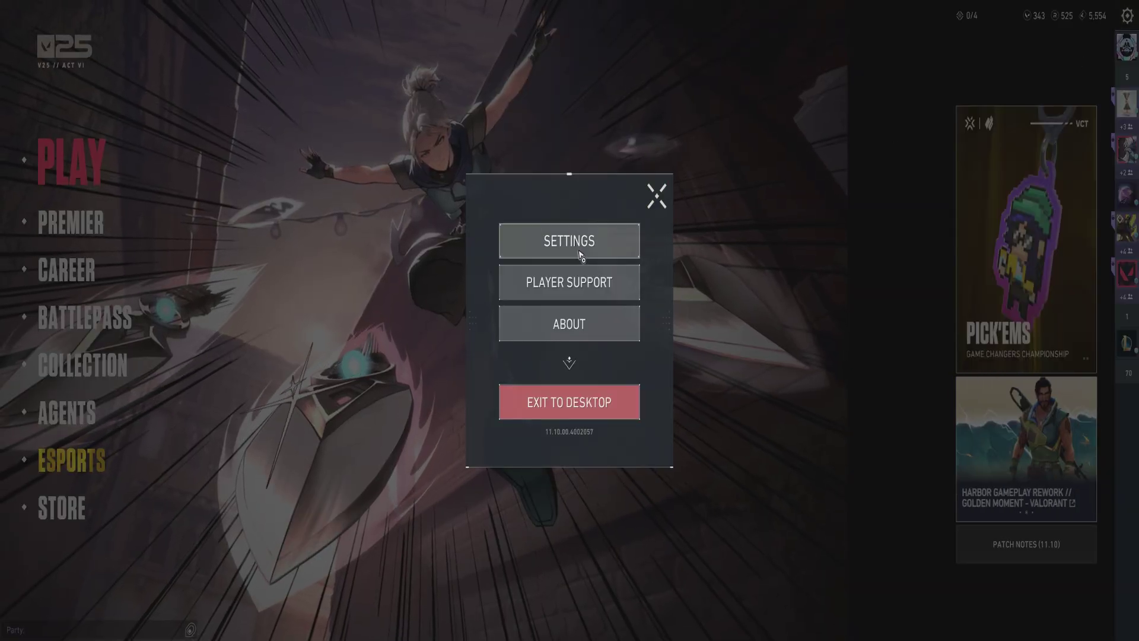
click(565, 241)
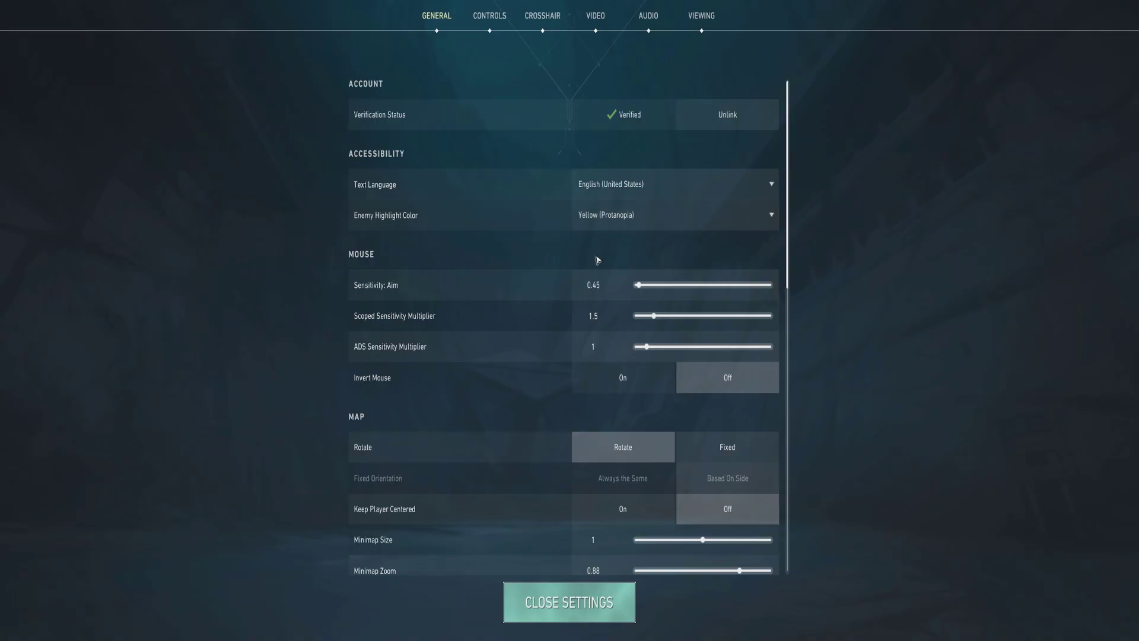
click(597, 22)
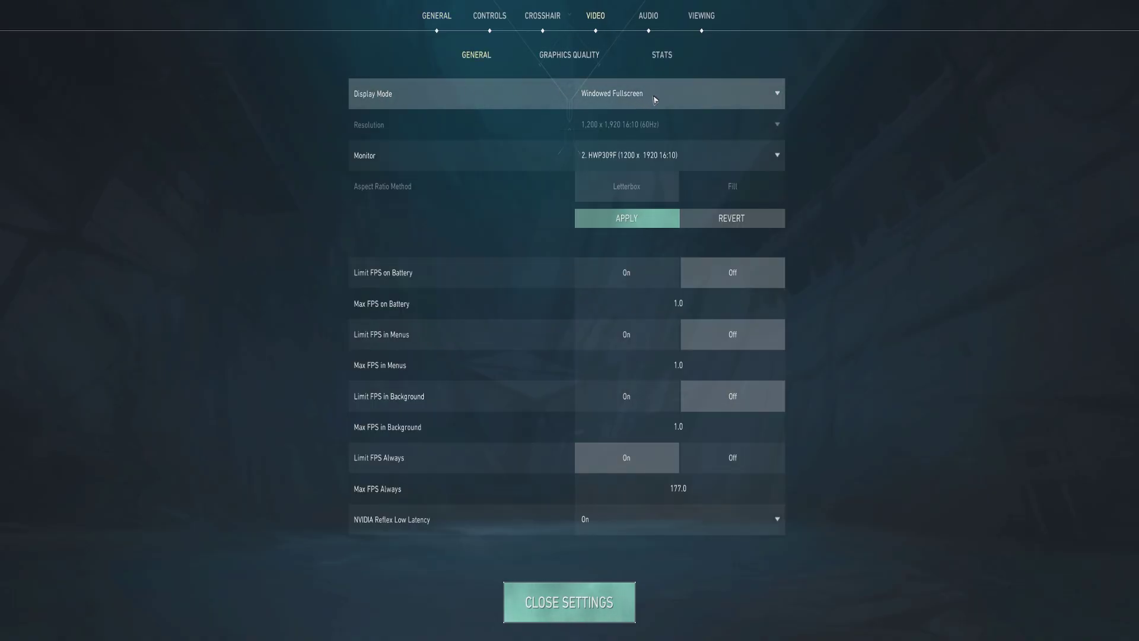
click(655, 99)
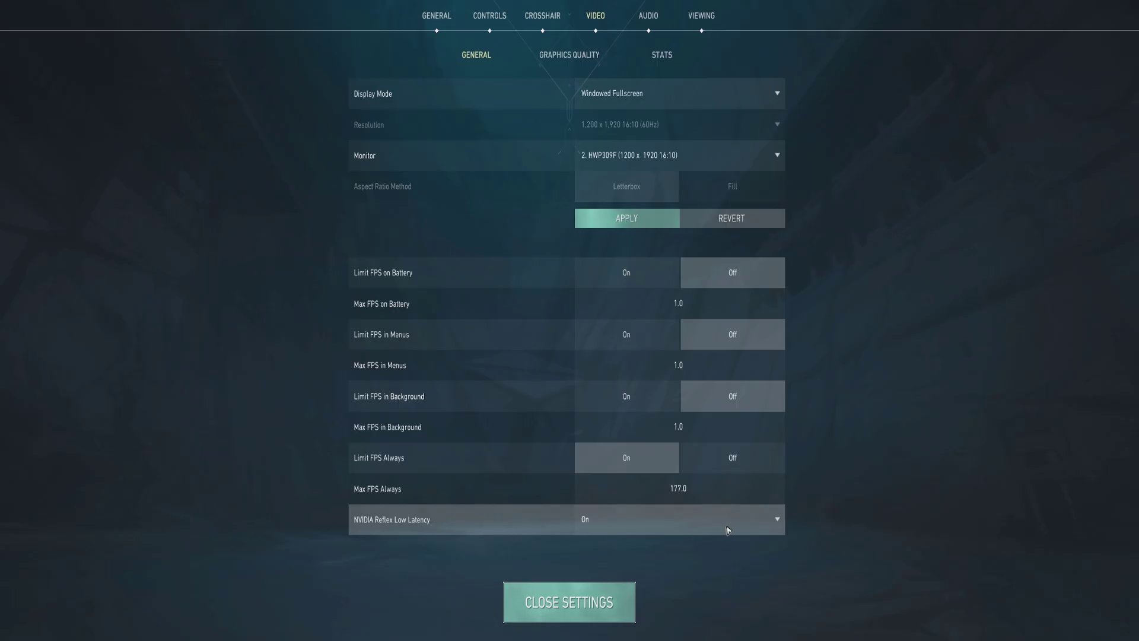
click(728, 530)
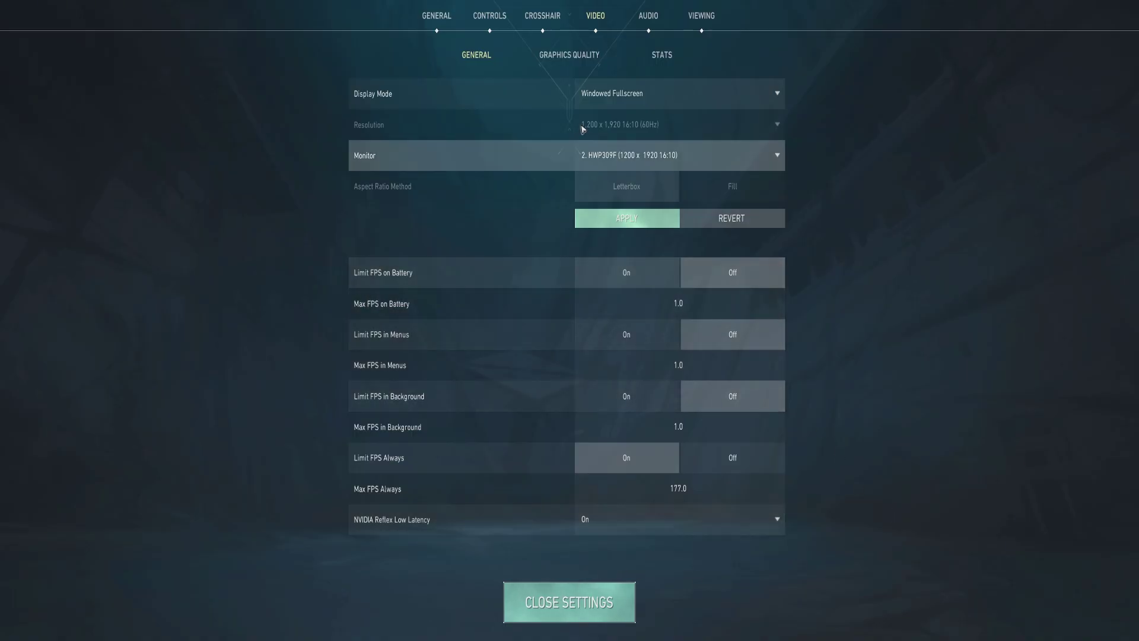
In the Graphics Quality settings, set Anti-Aliasing to FXAA and view the Anisotropic Filtering choices, keeping 16x.
click(564, 57)
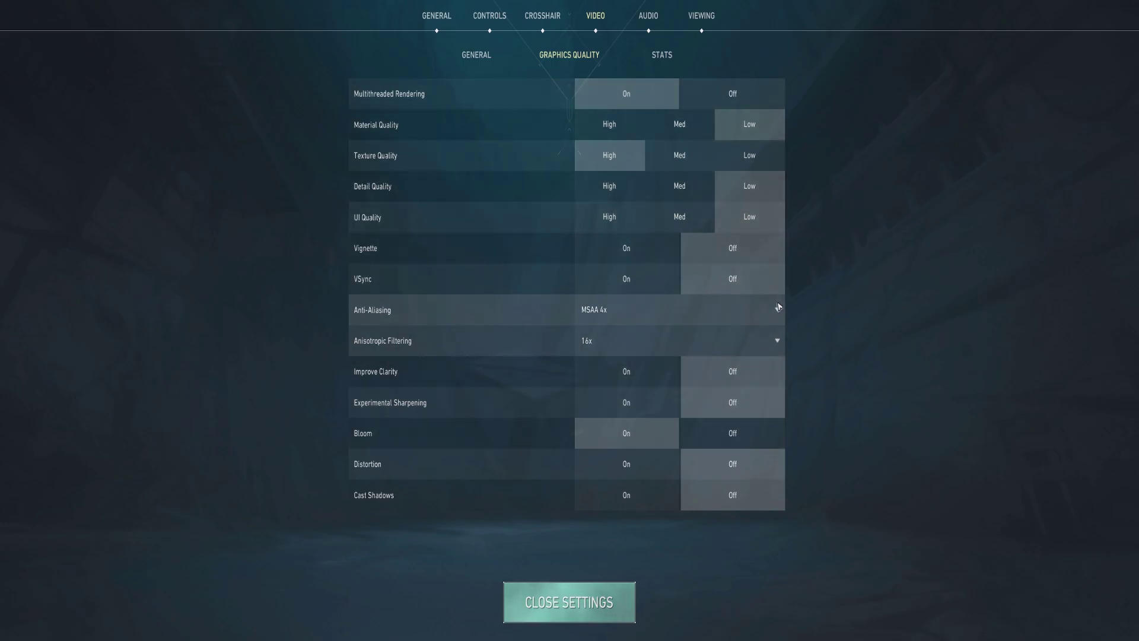
click(627, 320)
click(849, 336)
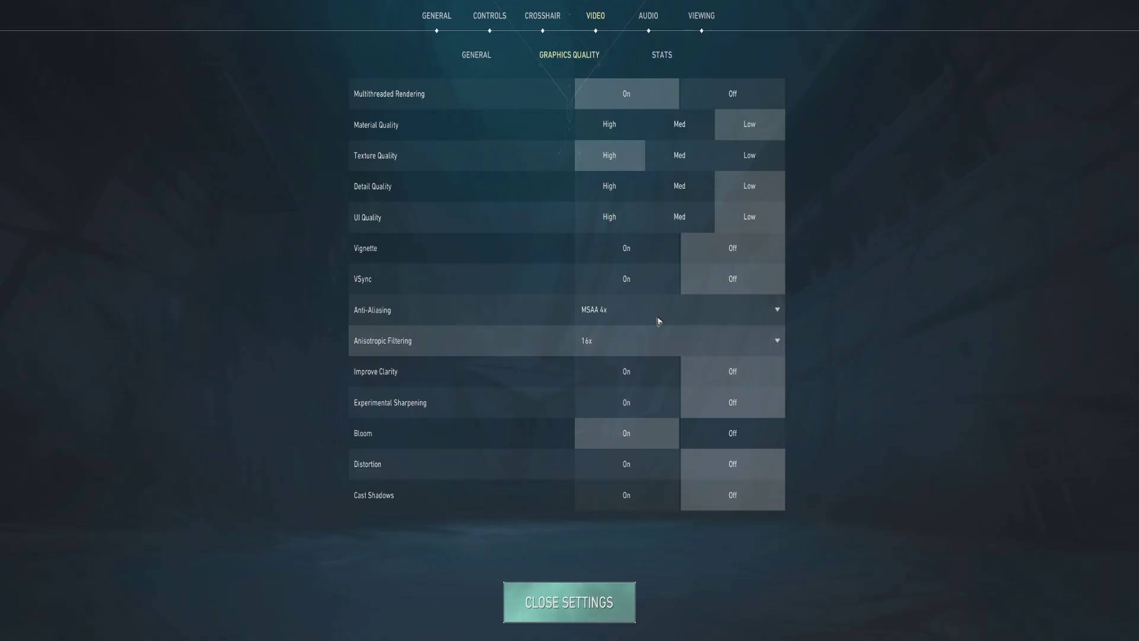
click(658, 318)
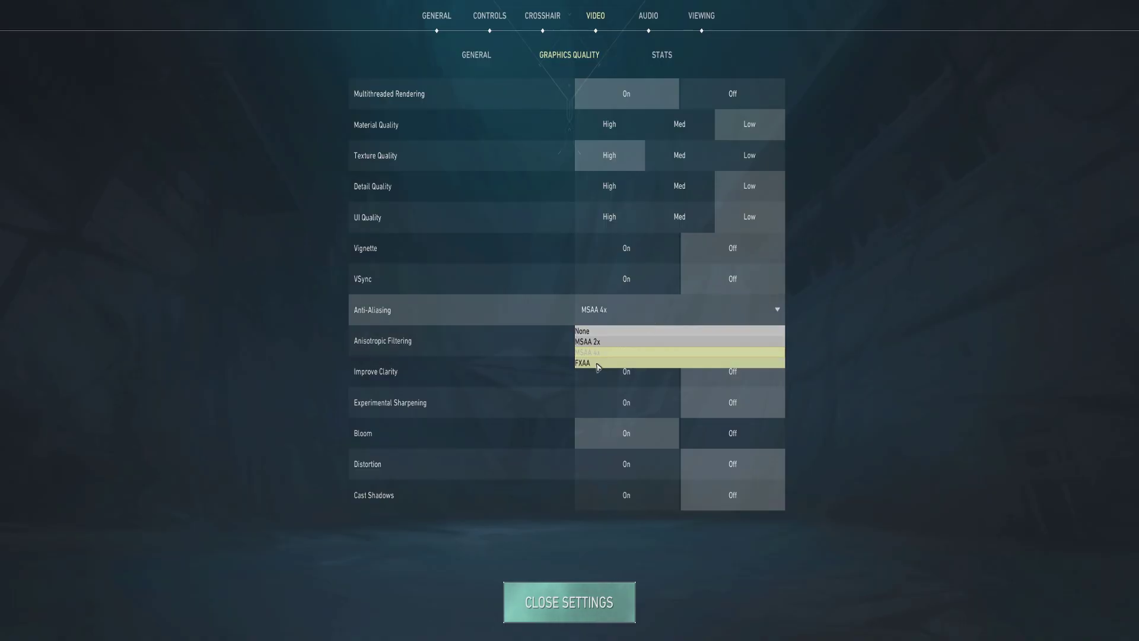
click(598, 364)
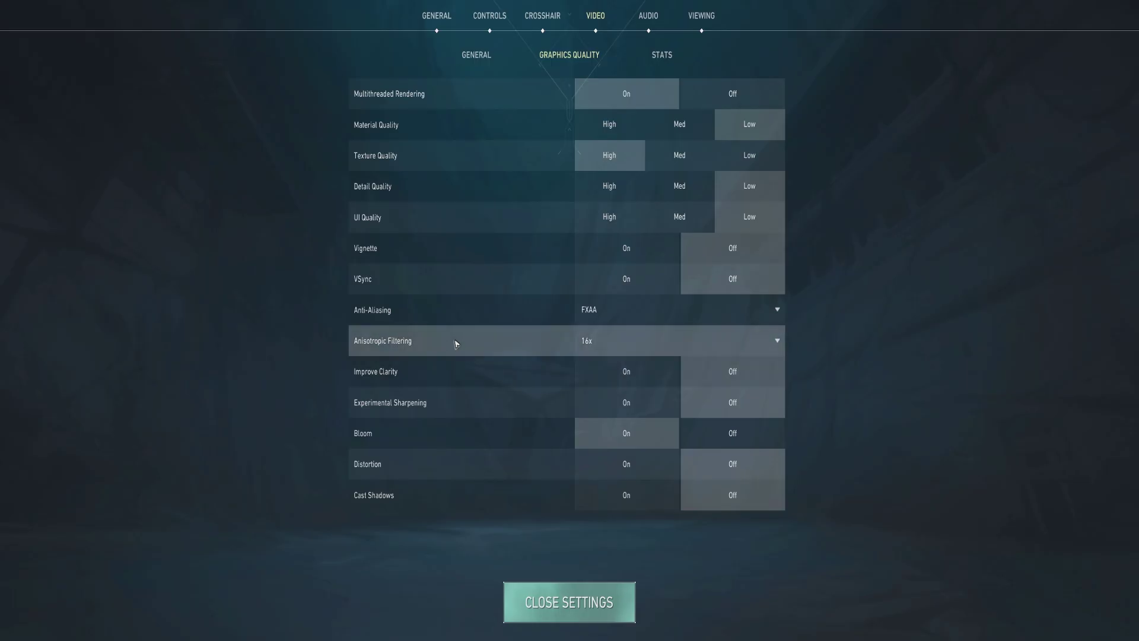
click(699, 340)
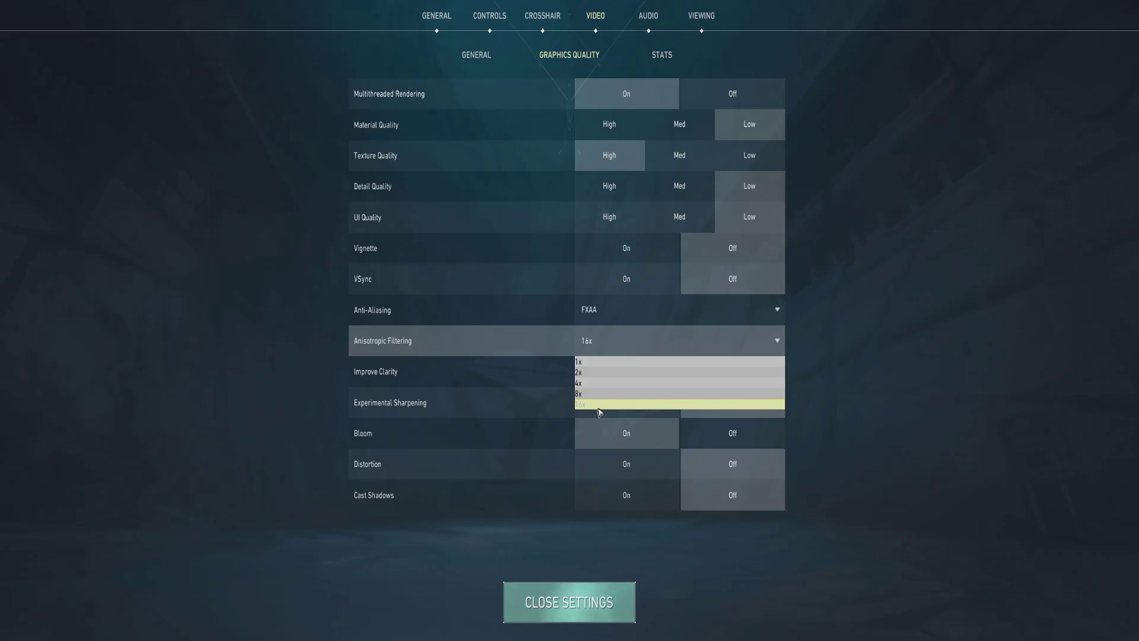
click(753, 339)
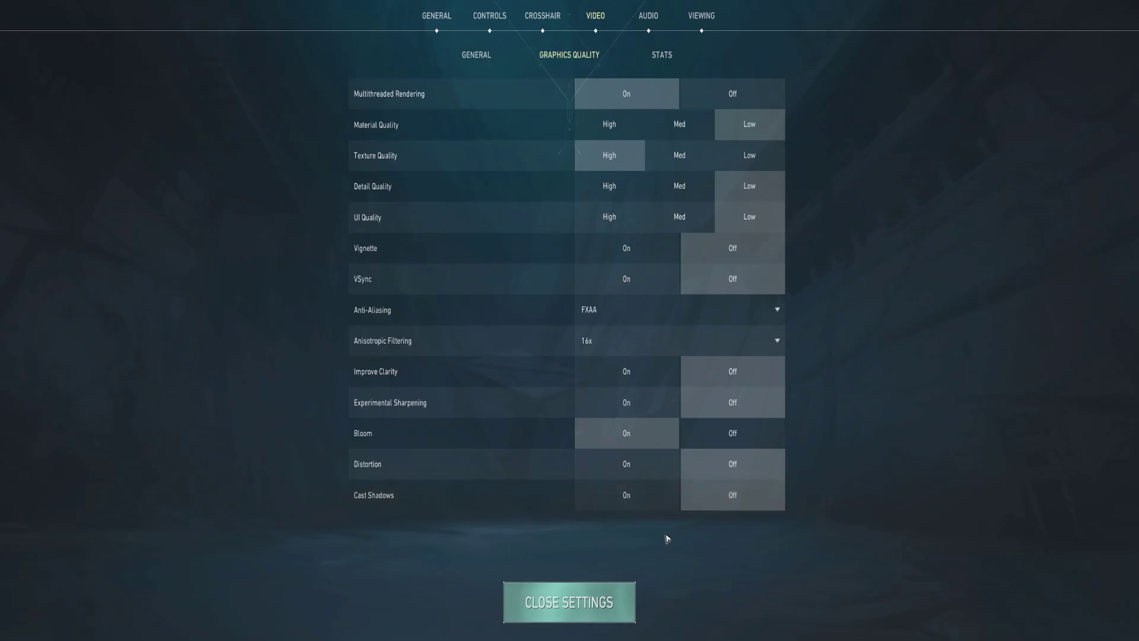
Close the settings and exit VALORANT to the desktop without signing out.
click(588, 603)
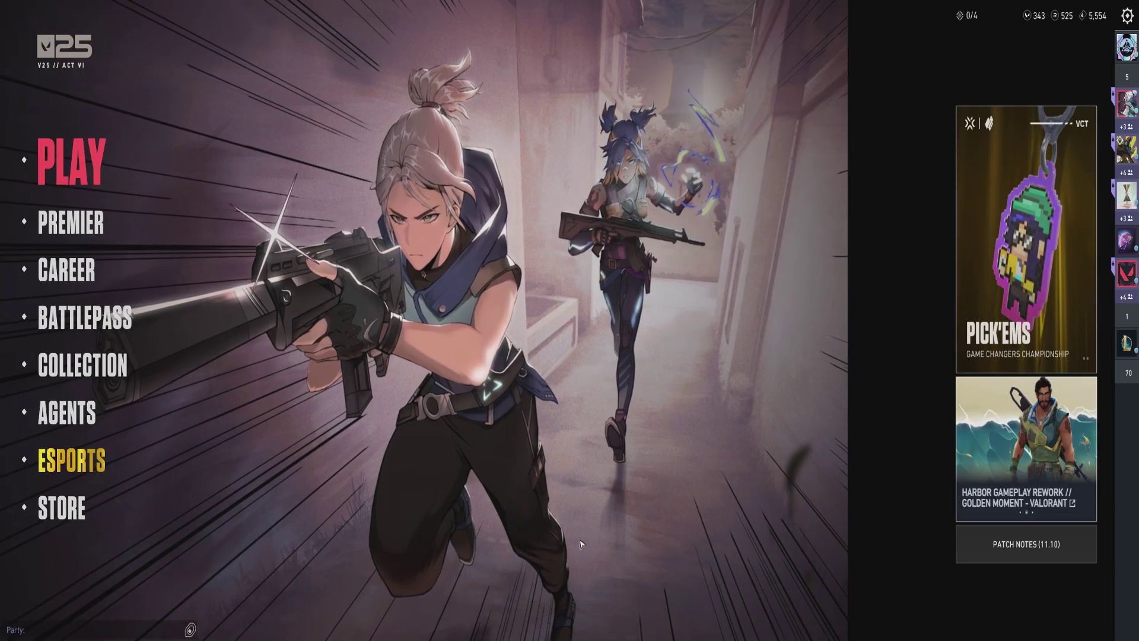
key(Escape)
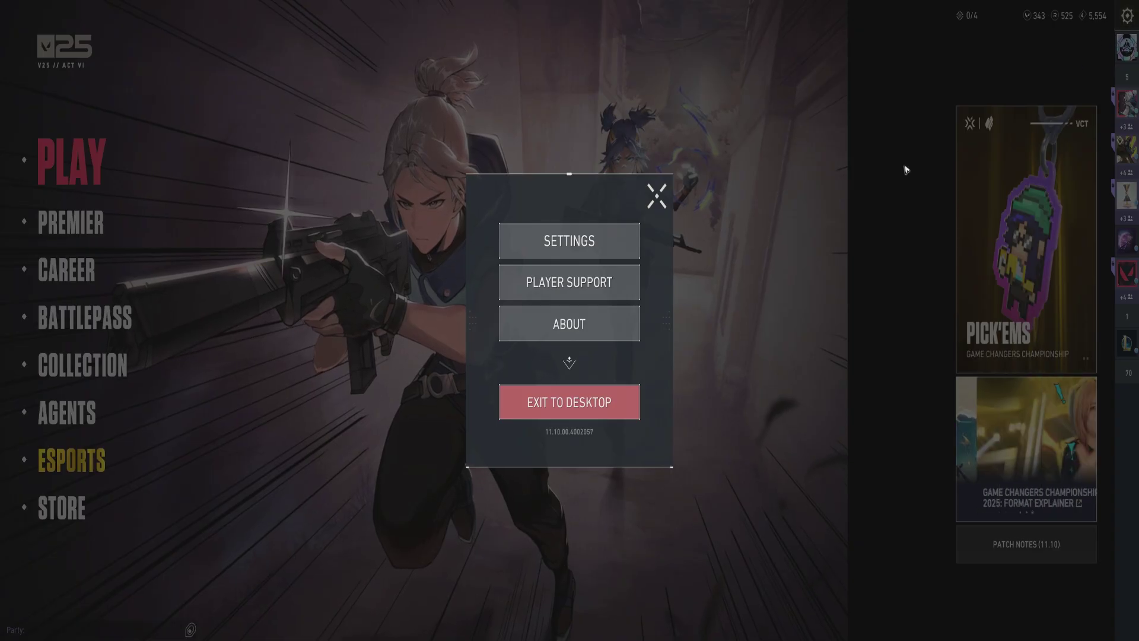
click(604, 409)
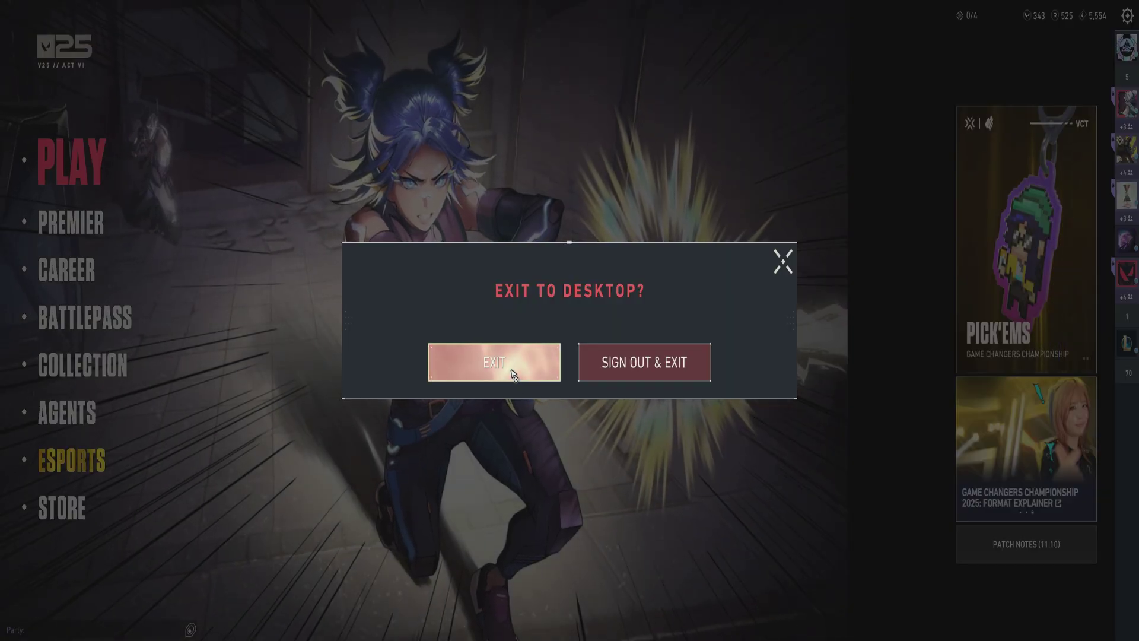
click(513, 375)
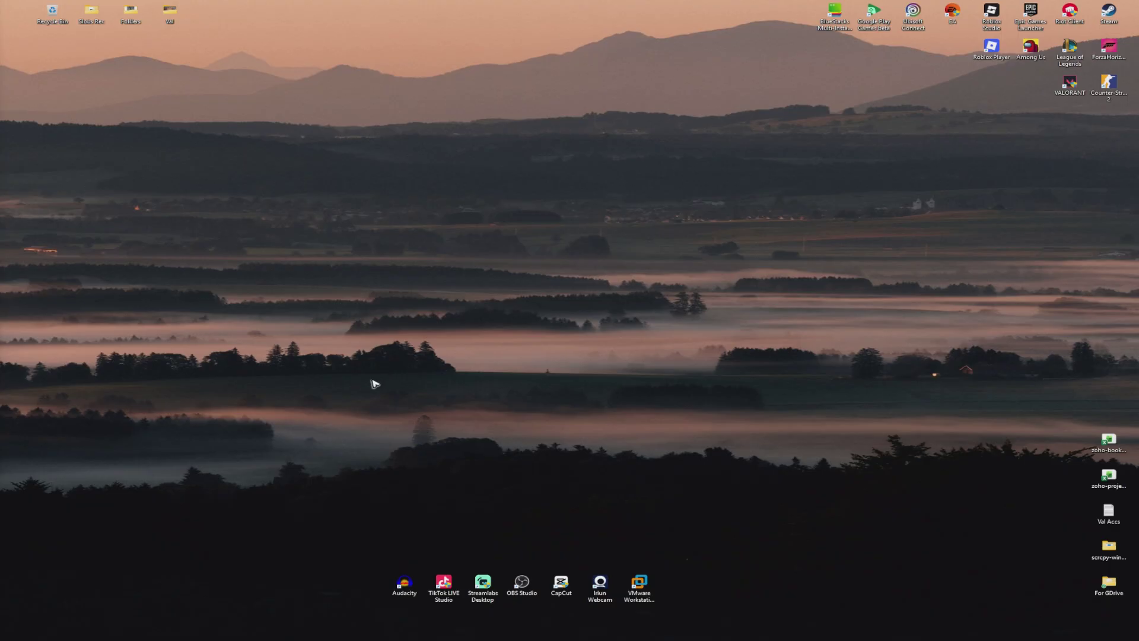